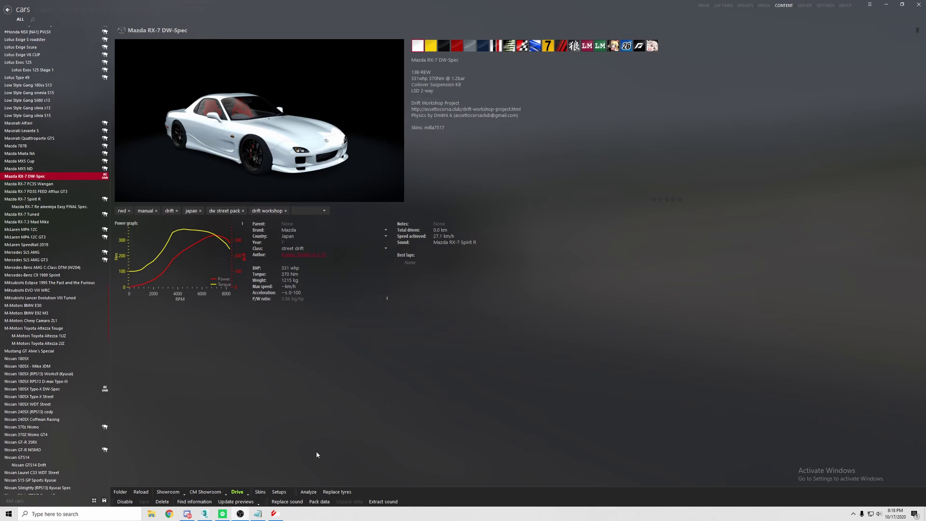
# Open the Mazda RX-7 DW-Spec in the CM Showroom and try to unpack its KN5 model
pyautogui.click(205, 491)
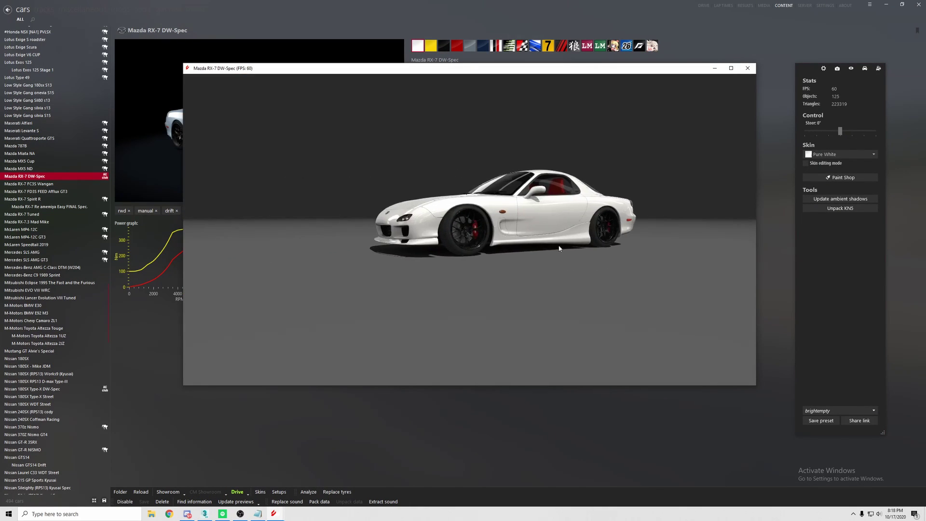
pyautogui.click(821, 207)
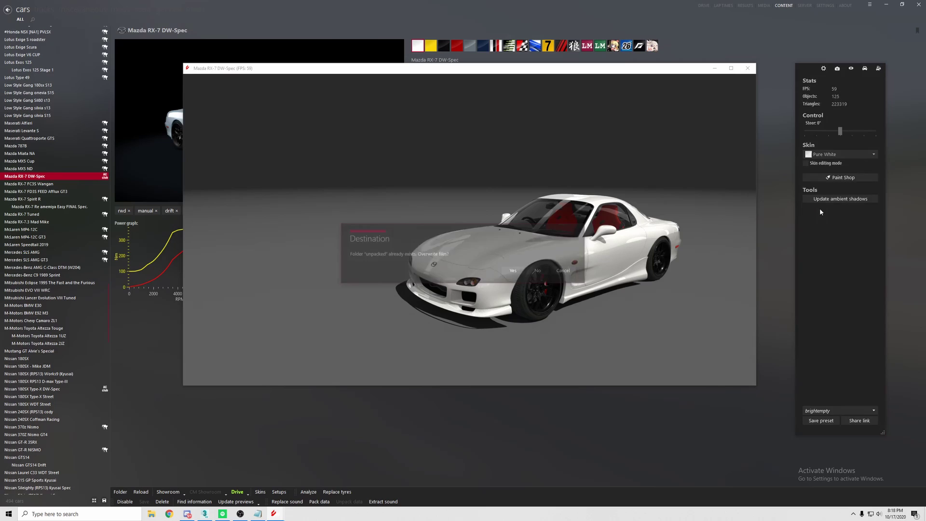
pyautogui.click(571, 271)
# Copy everything in the unpacked subfolder of the Mazda RX-7 DW-Spec's car folder
pyautogui.click(123, 492)
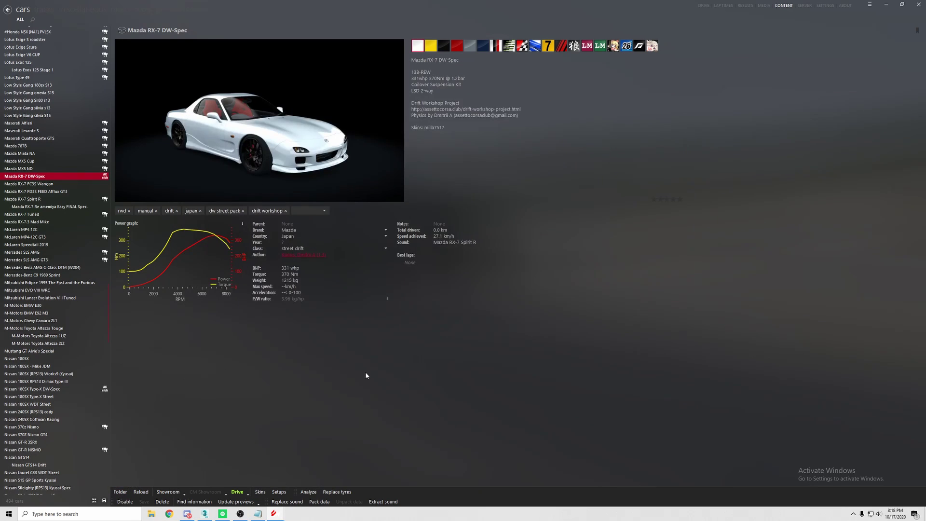
pyautogui.doubleClick(175, 270)
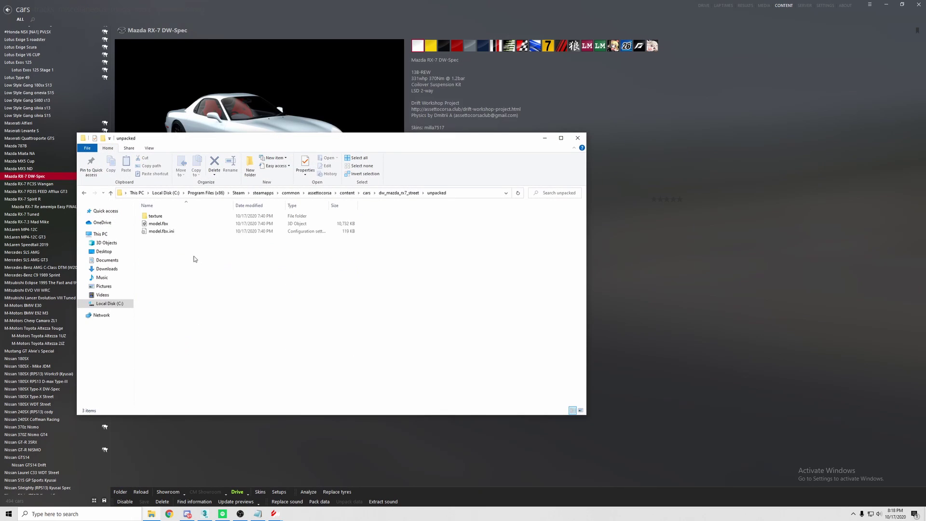
pyautogui.hotkey('ctrl', 'a')
# Create a folder named rx7 in Documents\Assetto Mods\Current Projects and paste the copied model files into it
pyautogui.click(107, 260)
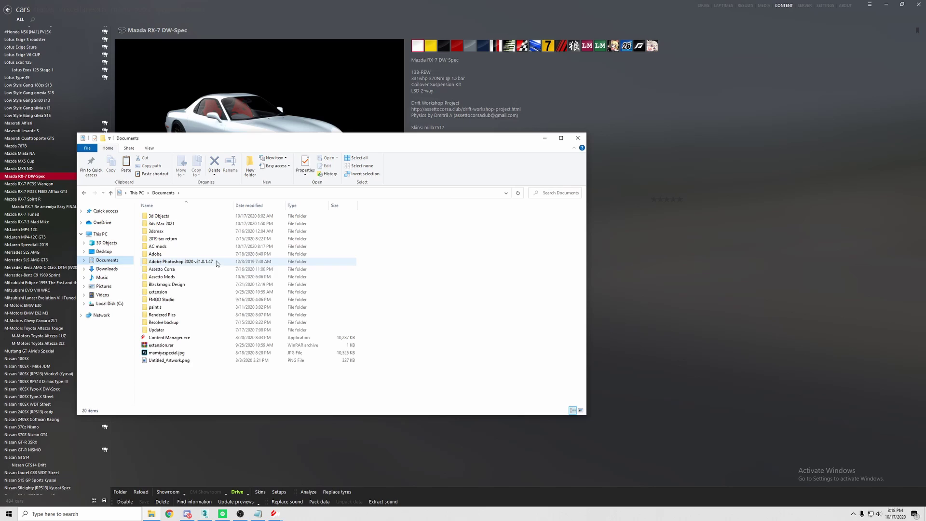
pyautogui.doubleClick(201, 280)
pyautogui.doubleClick(174, 216)
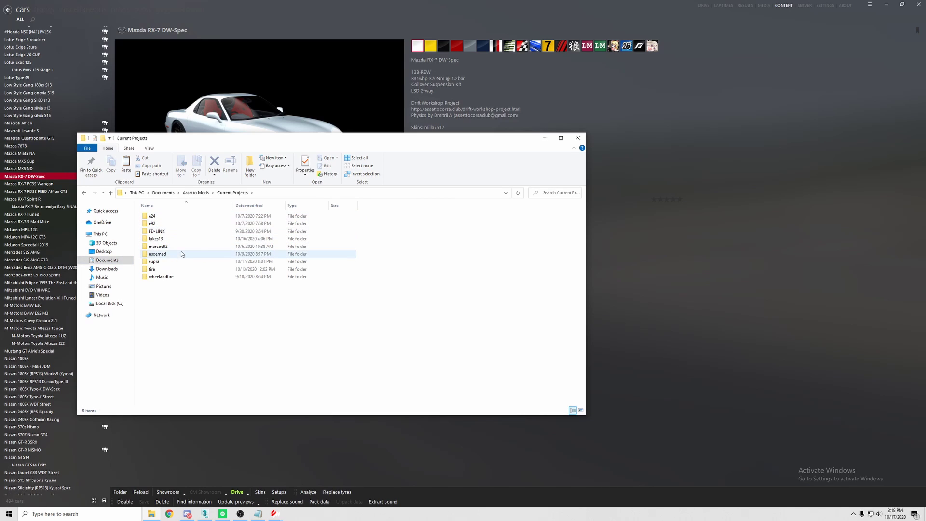
pyautogui.click(250, 167)
pyautogui.write('rx7')
pyautogui.press('Return')
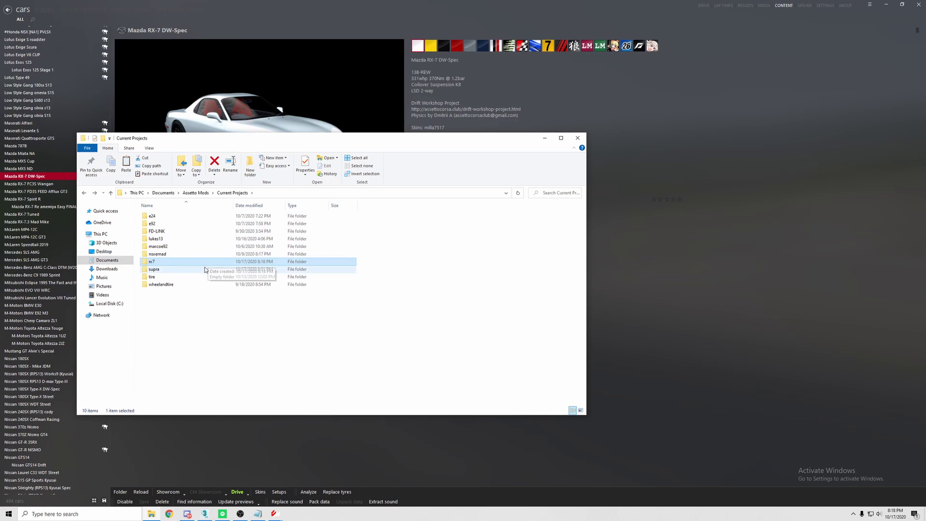
pyautogui.press('Return')
pyautogui.hotkey('ctrl', 'v')
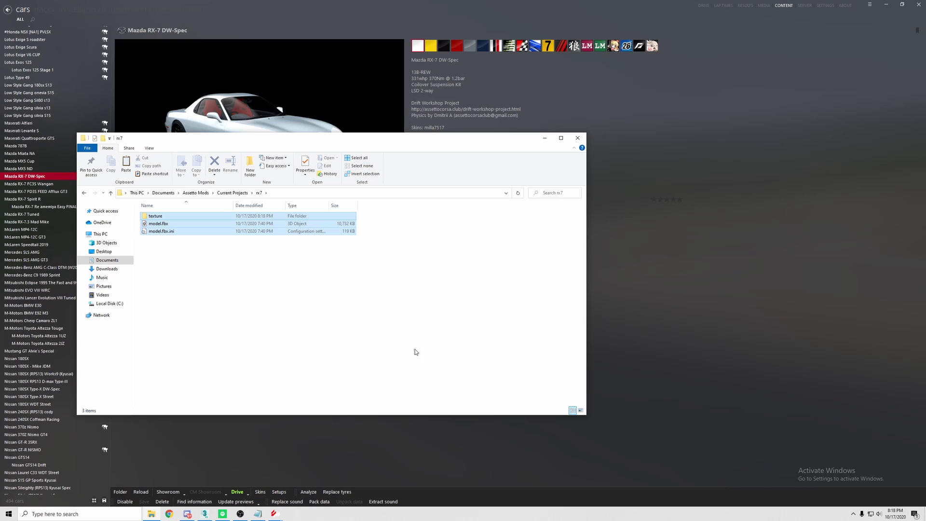
# Switch to 3ds Max and import model.fbx from the rx7 project folder with file units converted to meters
pyautogui.click(207, 515)
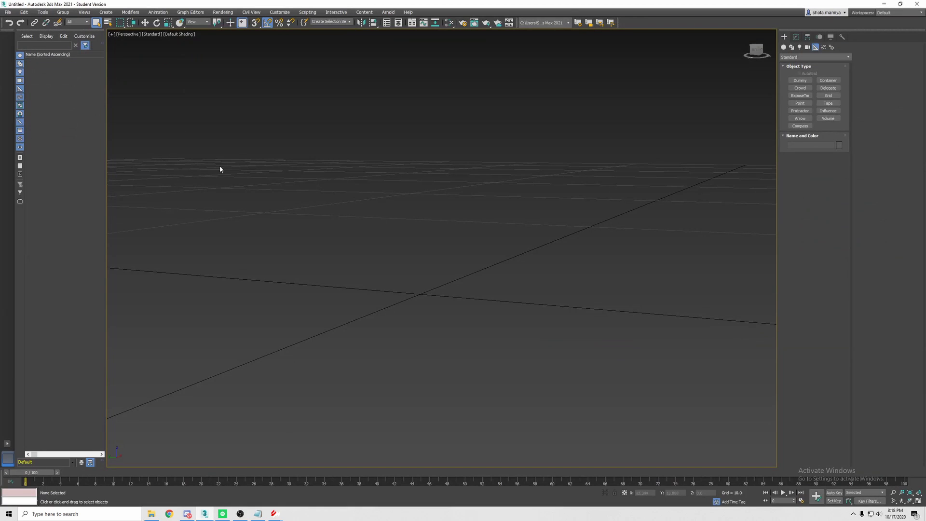
pyautogui.click(7, 13)
pyautogui.moveTo(58, 108)
pyautogui.click(111, 107)
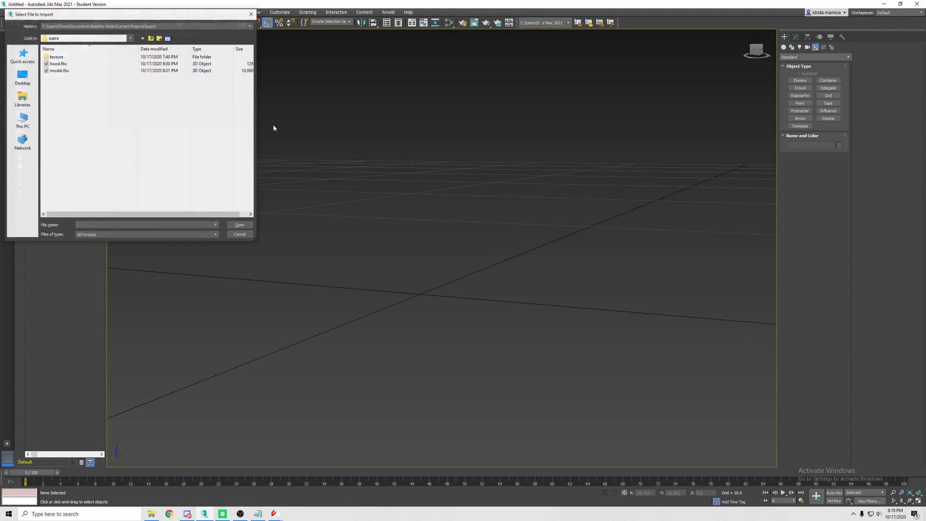
pyautogui.doubleClick(82, 65)
pyautogui.scroll(-2, 392, 303)
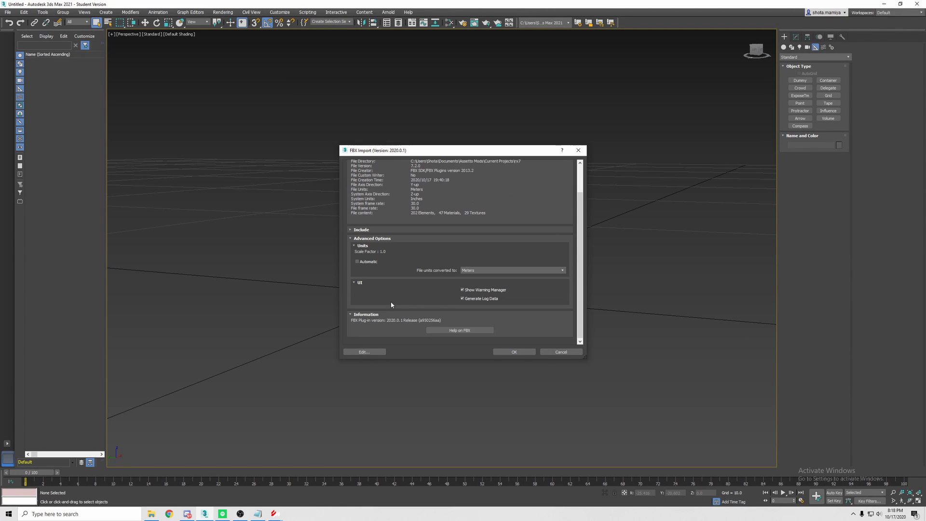
pyautogui.click(515, 351)
# Look over the imported car from several angles and identify its hood mesh
pyautogui.keyDown('alt'); pyautogui.moveTo(552, 266); pyautogui.dragTo(623, 259, button='middle'); pyautogui.keyUp('alt')
pyautogui.scroll(2, 542, 262)
pyautogui.click(598, 263)
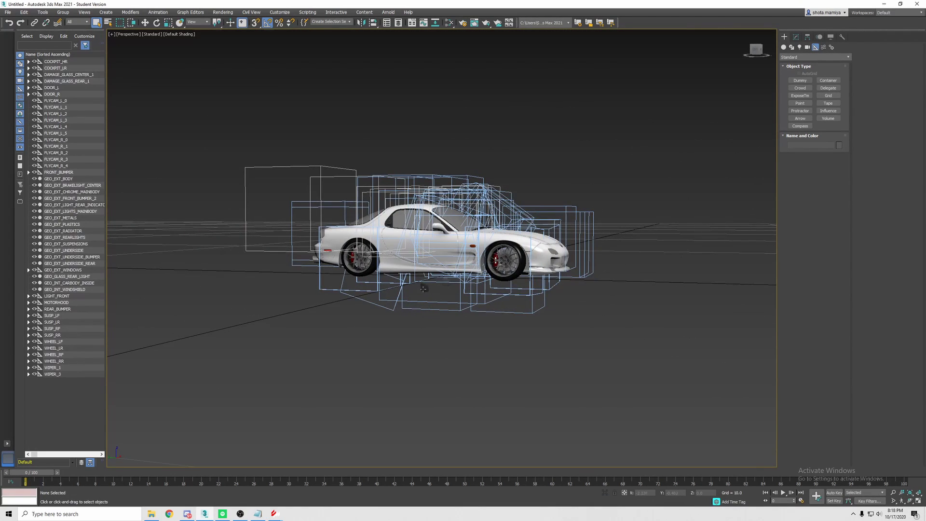
pyautogui.click(423, 288)
pyautogui.scroll(3, 423, 288)
pyautogui.press('w')
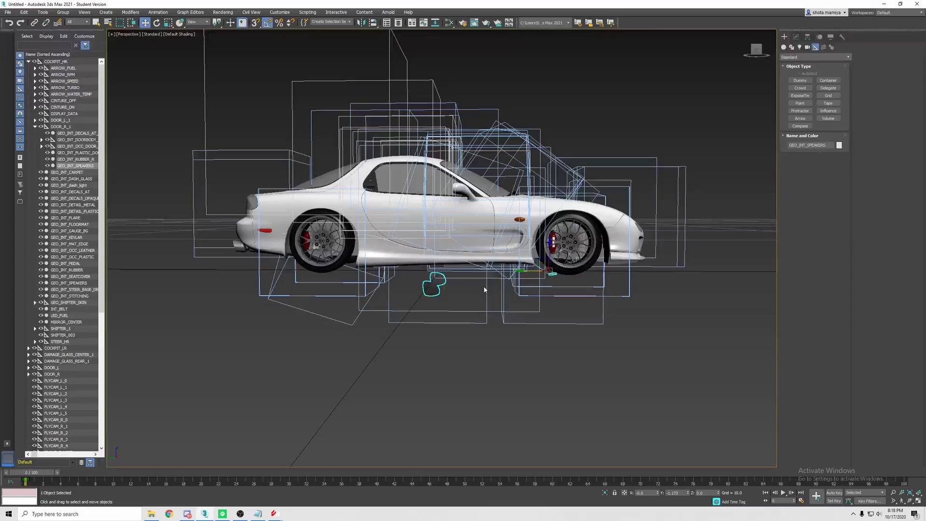
pyautogui.click(484, 290)
pyautogui.click(500, 243)
pyautogui.keyDown('alt'); pyautogui.moveTo(596, 217); pyautogui.dragTo(549, 240, button='middle'); pyautogui.keyUp('alt')
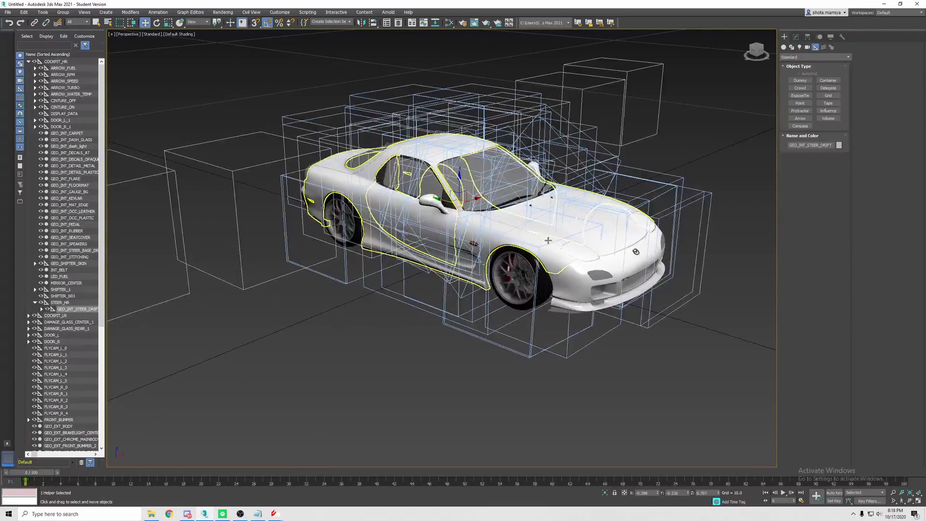
pyautogui.click(548, 240)
pyautogui.scroll(5, 548, 240)
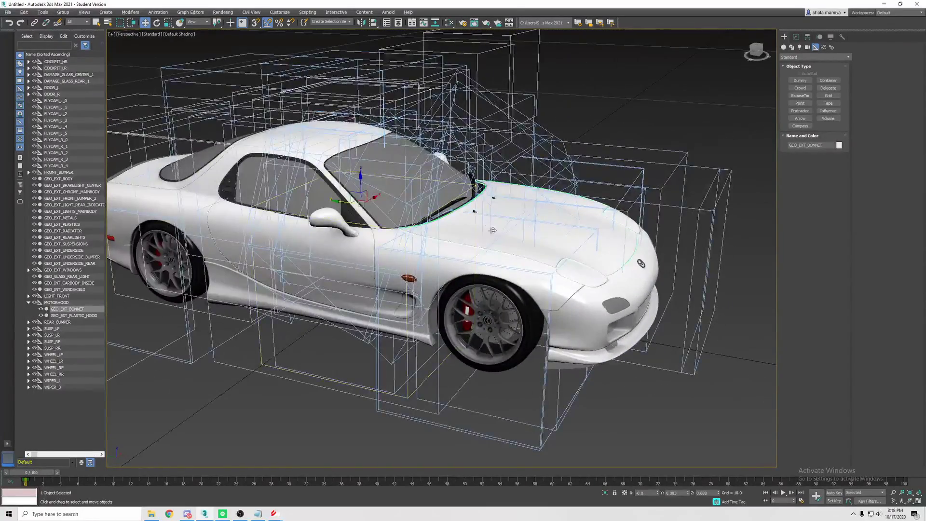
pyautogui.scroll(-6, 493, 230)
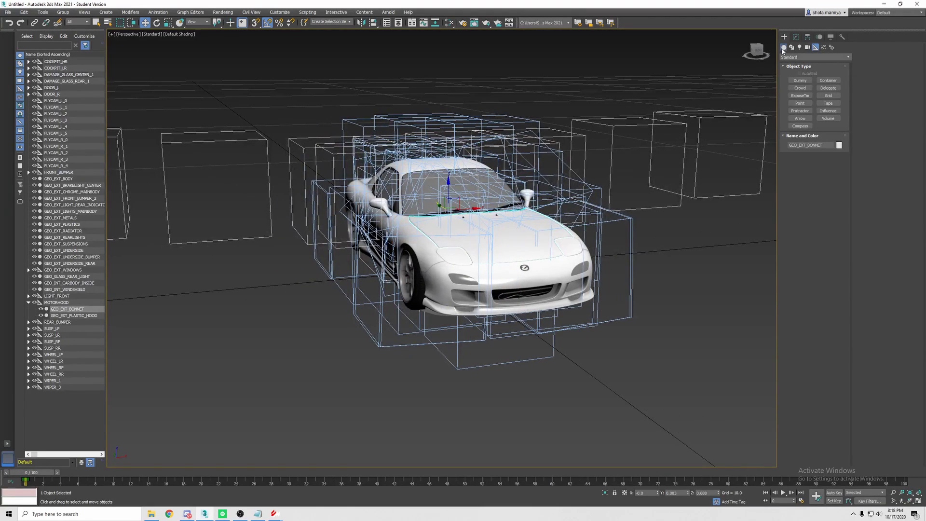
# Create a Dummy helper on the ground just in front of the car
pyautogui.click(783, 48)
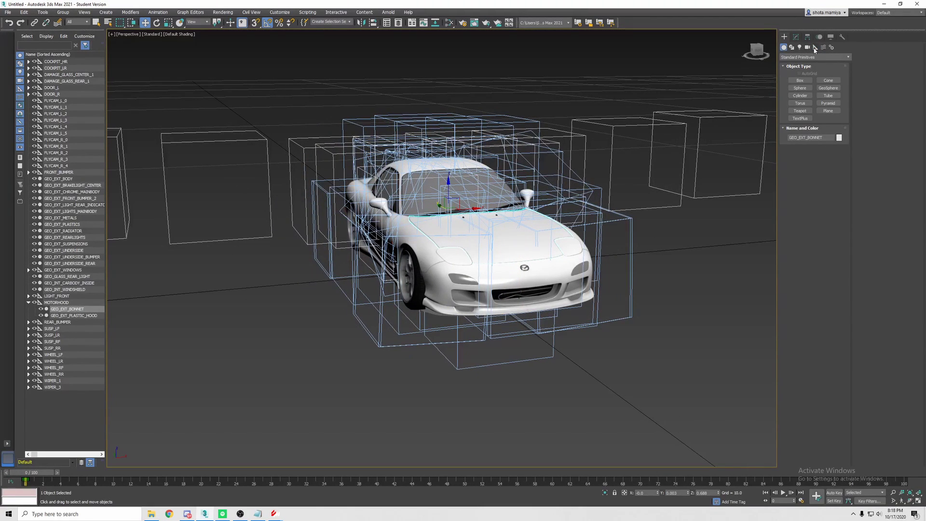
pyautogui.click(816, 48)
pyautogui.scroll(-3, 590, 240)
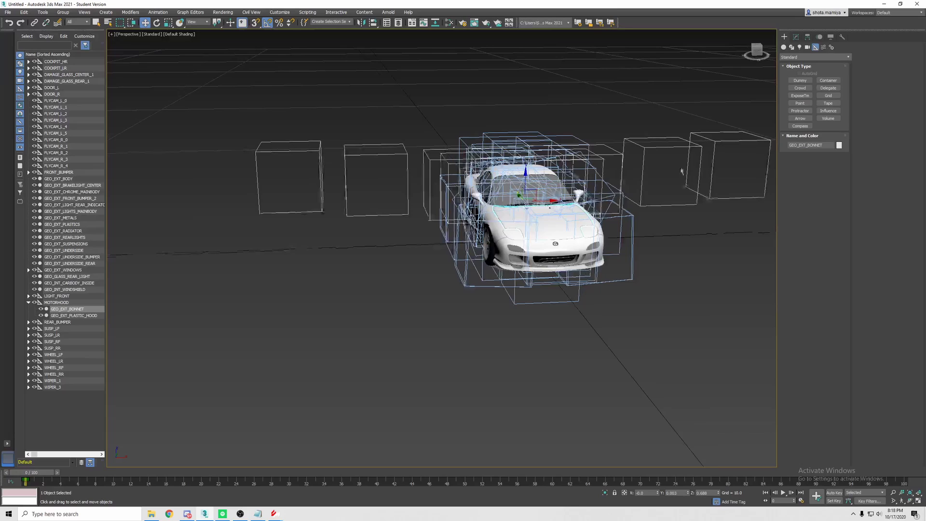
pyautogui.scroll(-3, 589, 240)
pyautogui.keyDown('alt'); pyautogui.moveTo(577, 275); pyautogui.dragTo(546, 284, button='middle'); pyautogui.keyUp('alt')
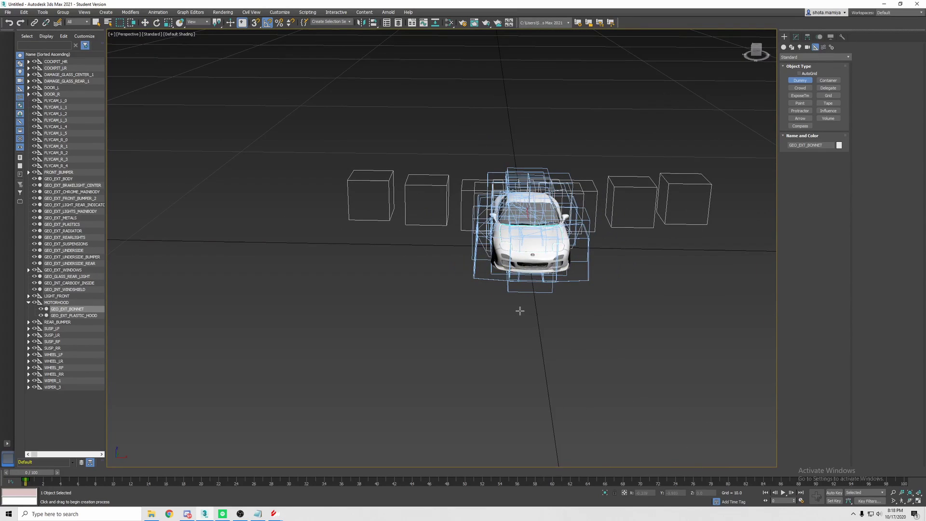
pyautogui.moveTo(520, 311); pyautogui.dragTo(569, 337)
pyautogui.rightClick(567, 331)
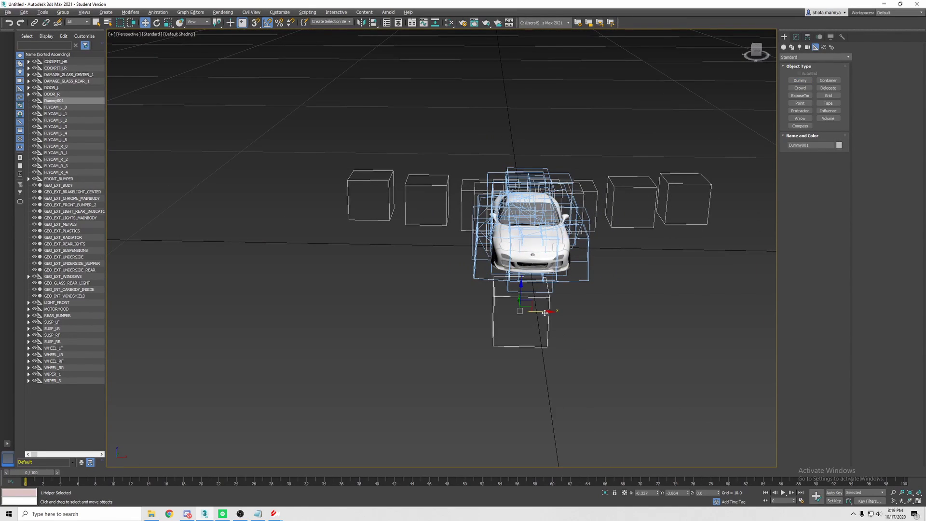
# Centre the dummy at X 0 and move it to the base of the windshield, about -0.75 on Y and 0.82 on Z
pyautogui.rightClick(658, 494)
pyautogui.scroll(1, 533, 310)
pyautogui.keyDown('alt'); pyautogui.moveTo(534, 310); pyautogui.dragTo(569, 320, button='middle'); pyautogui.keyUp('alt')
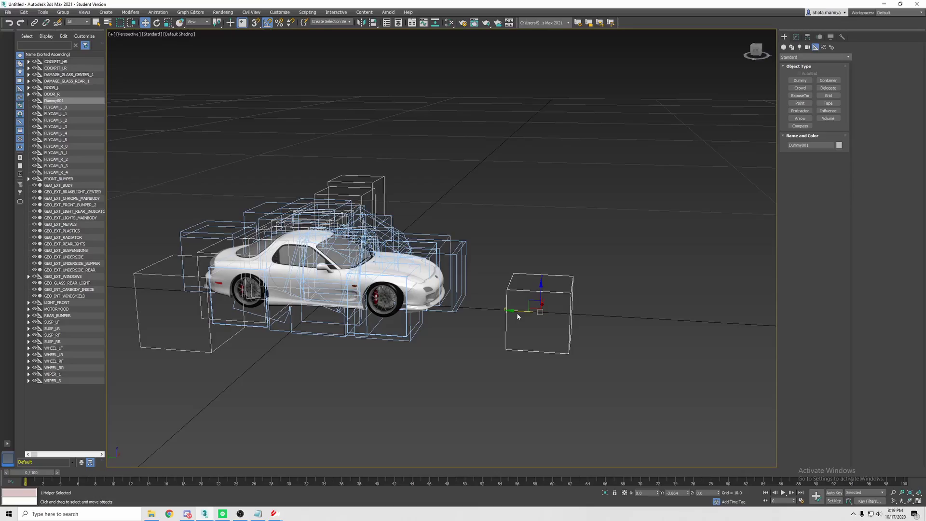
pyautogui.moveTo(519, 314); pyautogui.dragTo(367, 295)
pyautogui.keyDown('alt'); pyautogui.moveTo(365, 294); pyautogui.dragTo(379, 289, button='middle'); pyautogui.keyUp('alt')
pyautogui.moveTo(369, 284); pyautogui.dragTo(370, 250)
pyautogui.scroll(5, 370, 251)
pyautogui.scroll(5, 384, 268)
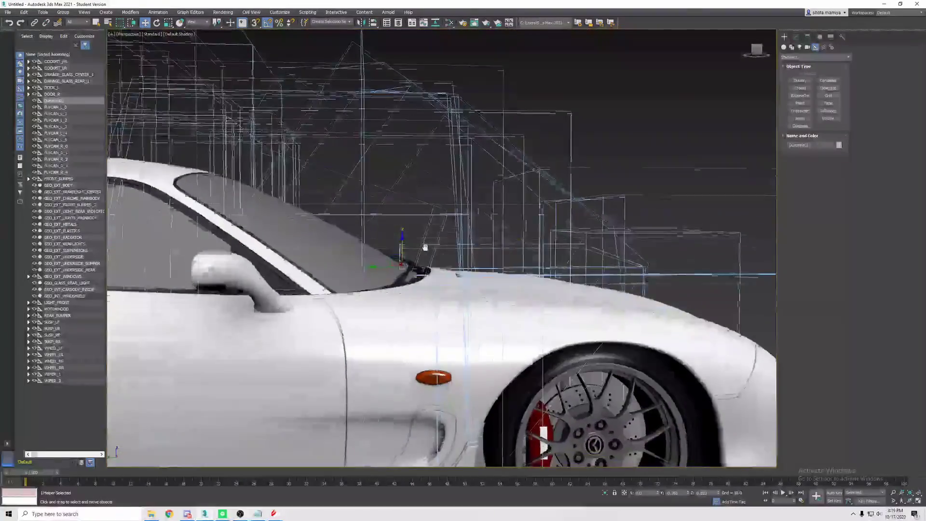
# Fine-tune the dummy at the hood's hinge point to about 0.81 on Z and rename it hoodanimation
pyautogui.keyDown('alt'); pyautogui.moveTo(384, 267); pyautogui.dragTo(393, 316, button='middle'); pyautogui.keyUp('alt')
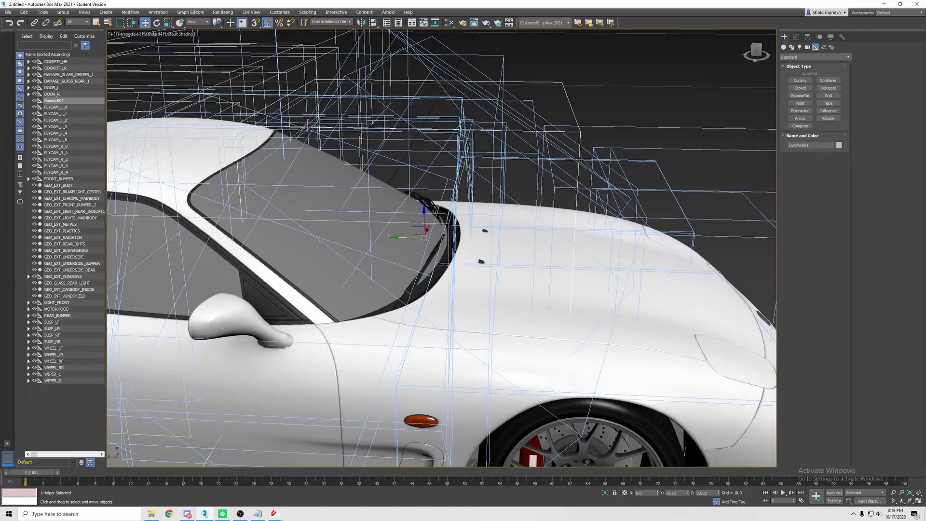
pyautogui.keyDown('alt'); pyautogui.moveTo(762, 356); pyautogui.dragTo(715, 385, button='middle'); pyautogui.keyUp('alt')
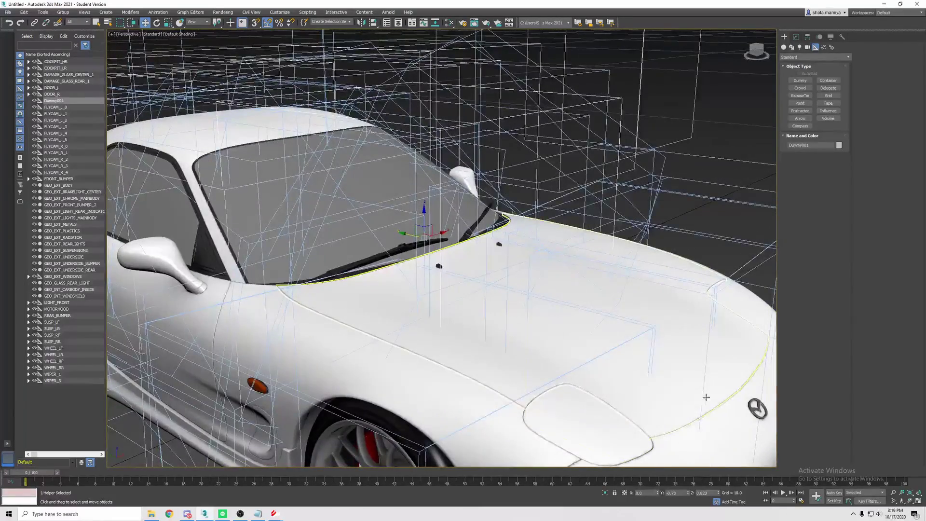
pyautogui.keyDown('alt'); pyautogui.moveTo(612, 358); pyautogui.dragTo(632, 323, button='middle'); pyautogui.keyUp('alt')
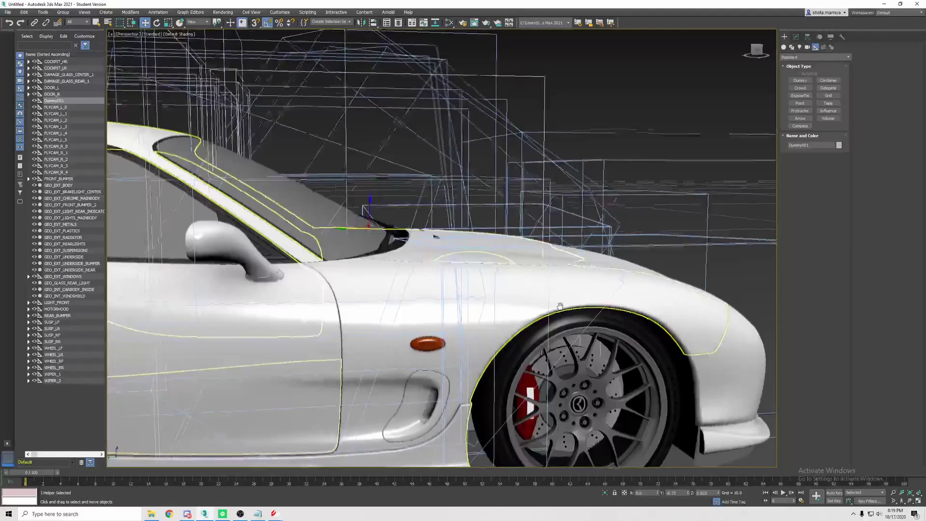
pyautogui.moveTo(434, 241)
pyautogui.keyDown('alt'); pyautogui.mouseDown(button='middle')
pyautogui.moveTo(417, 235)
pyautogui.moveTo(435, 258)
pyautogui.mouseUp(button='middle'); pyautogui.keyUp('alt')
pyautogui.moveTo(371, 256); pyautogui.dragTo(382, 258, button='middle')
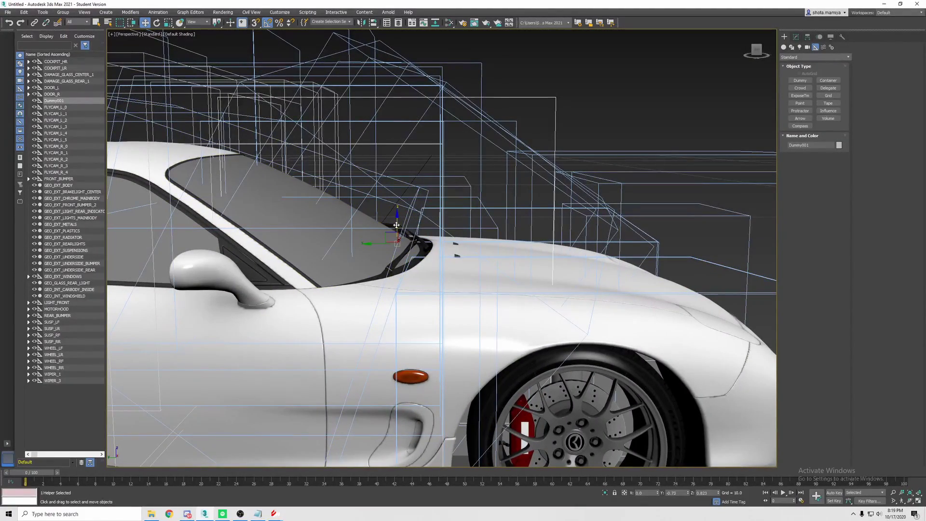
pyautogui.moveTo(398, 225)
pyautogui.keyDown('alt'); pyautogui.mouseDown(button='middle')
pyautogui.moveTo(404, 232)
pyautogui.moveTo(393, 222)
pyautogui.moveTo(398, 232)
pyautogui.moveTo(379, 246)
pyautogui.moveTo(381, 210)
pyautogui.moveTo(399, 215)
pyautogui.moveTo(382, 231)
pyautogui.mouseUp(button='middle'); pyautogui.keyUp('alt')
pyautogui.moveTo(383, 230); pyautogui.dragTo(383, 233)
pyautogui.keyDown('alt'); pyautogui.moveTo(383, 234); pyautogui.dragTo(413, 218, button='middle'); pyautogui.keyUp('alt')
pyautogui.scroll(-6, 413, 217)
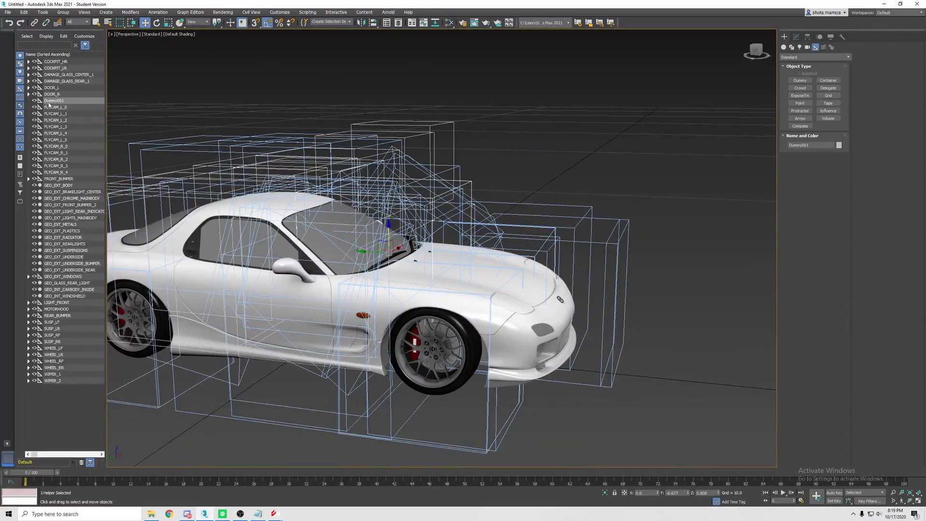
pyautogui.click(51, 100)
pyautogui.press('Return')
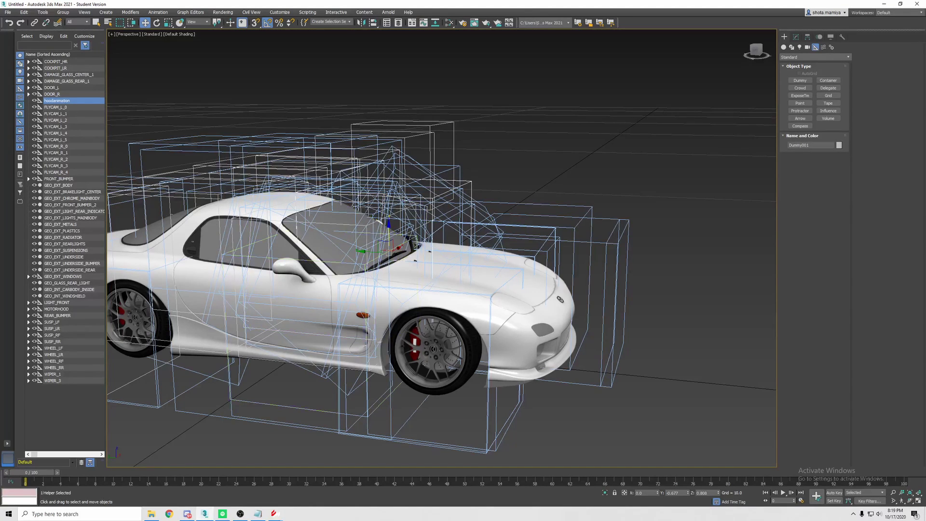
# Select the hood mesh and hide all helpers by category
pyautogui.click(498, 279)
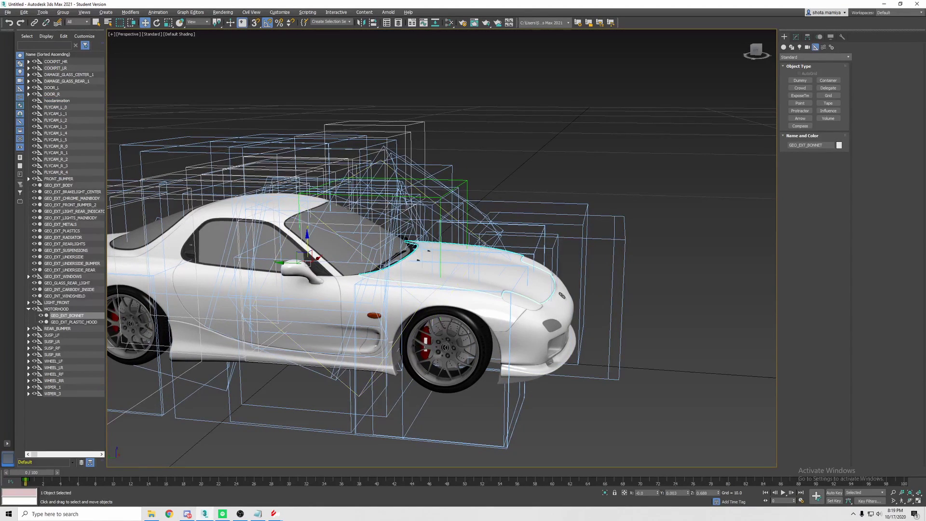
pyautogui.click(830, 37)
pyautogui.click(797, 138)
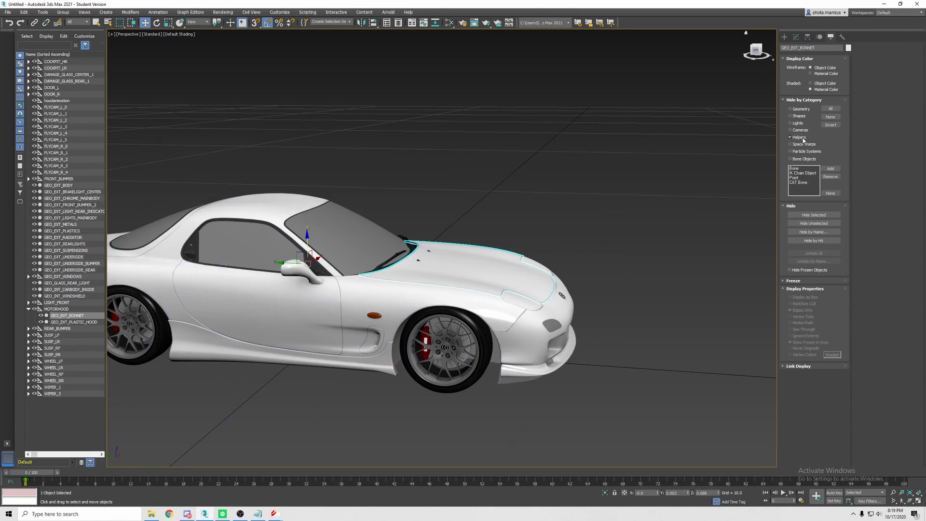
# Select both hood parts together, GEO_EXT_BONNET and GEO_EXT_PLASTIC_HOOD
pyautogui.click(796, 37)
pyautogui.scroll(2, 488, 252)
pyautogui.keyDown('alt'); pyautogui.moveTo(499, 262); pyautogui.dragTo(451, 247, button='middle'); pyautogui.keyUp('alt')
pyautogui.click(415, 251)
pyautogui.click(452, 247)
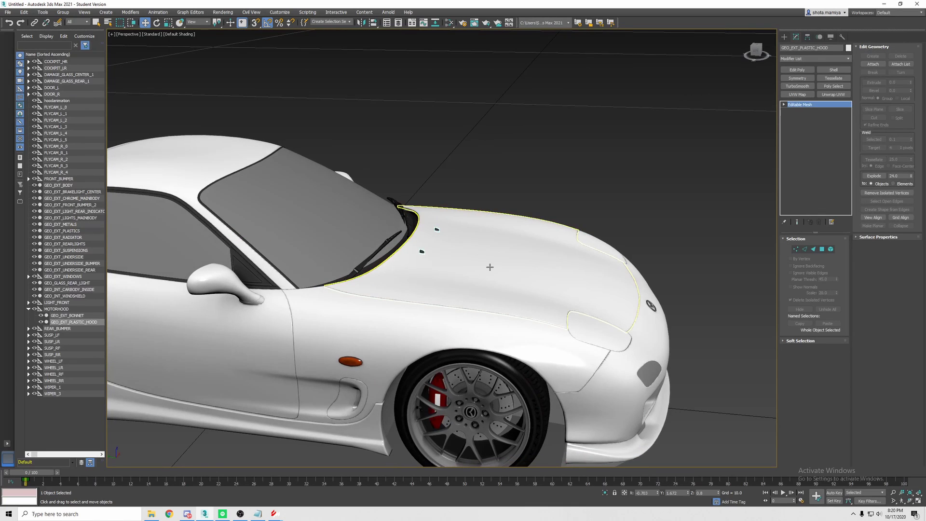
pyautogui.click(403, 270)
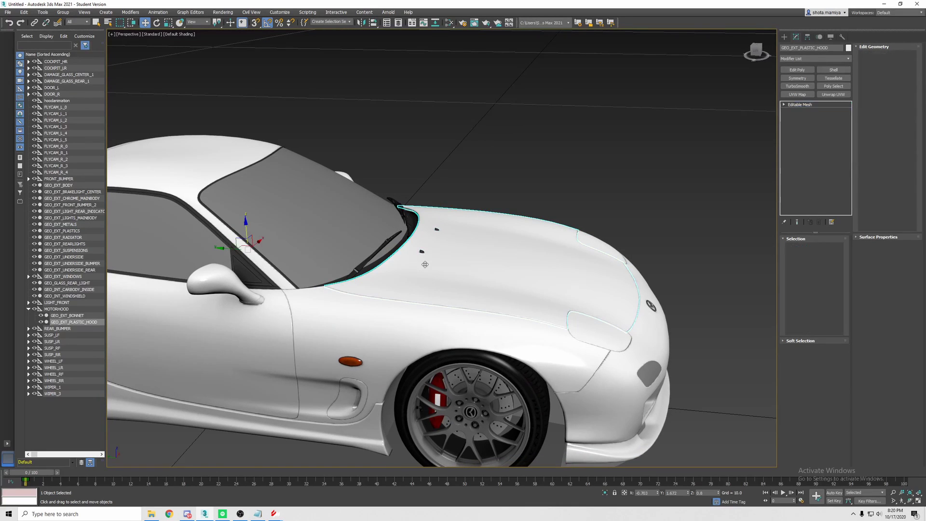
pyautogui.keyDown('ctrl'); pyautogui.click(87, 323); pyautogui.keyUp('ctrl')
pyautogui.scroll(3, 422, 253)
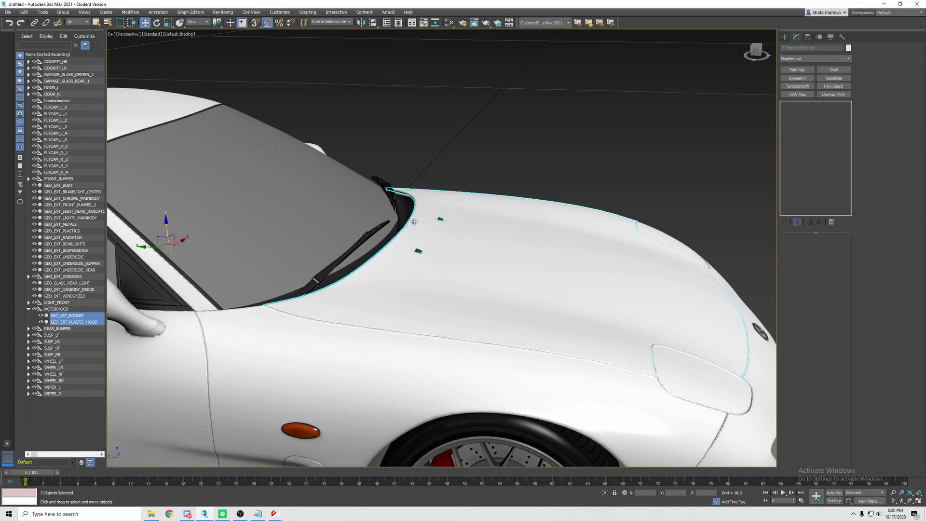
pyautogui.keyDown('alt'); pyautogui.moveTo(414, 222); pyautogui.dragTo(428, 236, button='middle'); pyautogui.keyUp('alt')
pyautogui.scroll(-3, 406, 241)
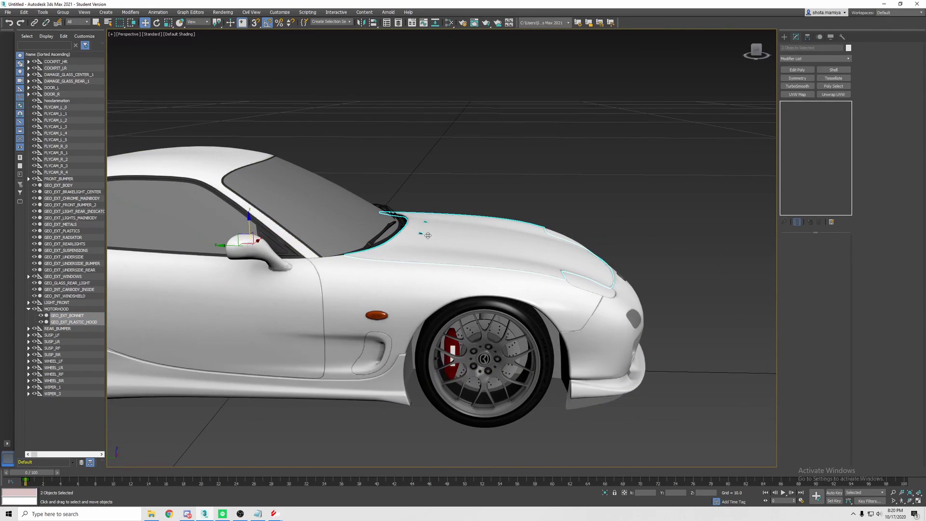
# Try moving the two selected hood parts up off the body and undo the move
pyautogui.moveTo(249, 228); pyautogui.dragTo(280, 165)
pyautogui.keyDown('alt'); pyautogui.moveTo(280, 165); pyautogui.dragTo(499, 204, button='middle'); pyautogui.keyUp('alt')
pyautogui.hotkey('ctrl', 'z')
pyautogui.keyDown('alt'); pyautogui.moveTo(467, 268); pyautogui.dragTo(469, 236, button='middle'); pyautogui.keyUp('alt')
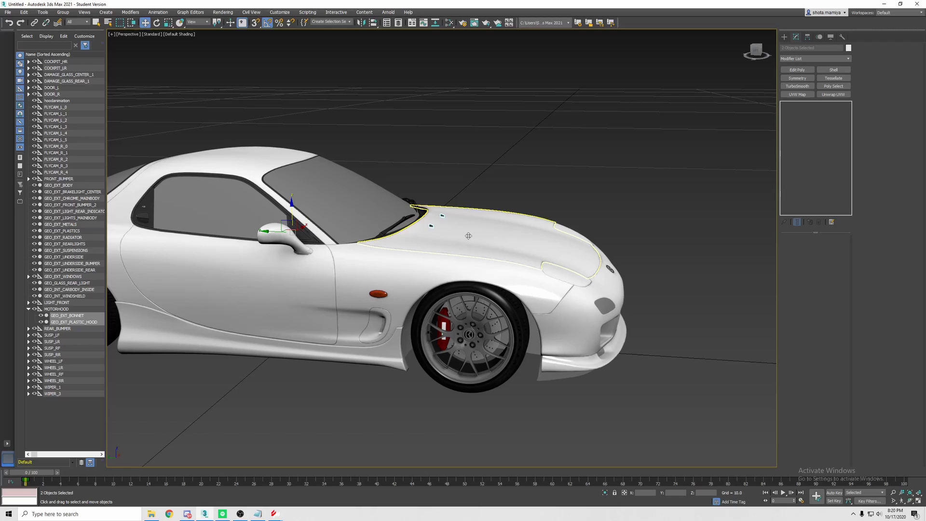
# Unhide the helpers category so the dummies display around the car again
pyautogui.scroll(2, 458, 186)
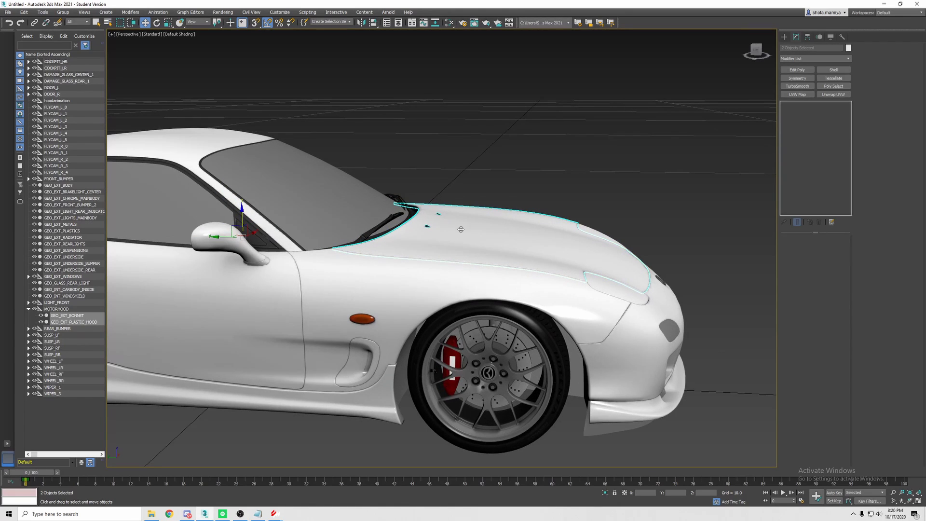
pyautogui.moveTo(455, 242); pyautogui.dragTo(469, 242, button='middle')
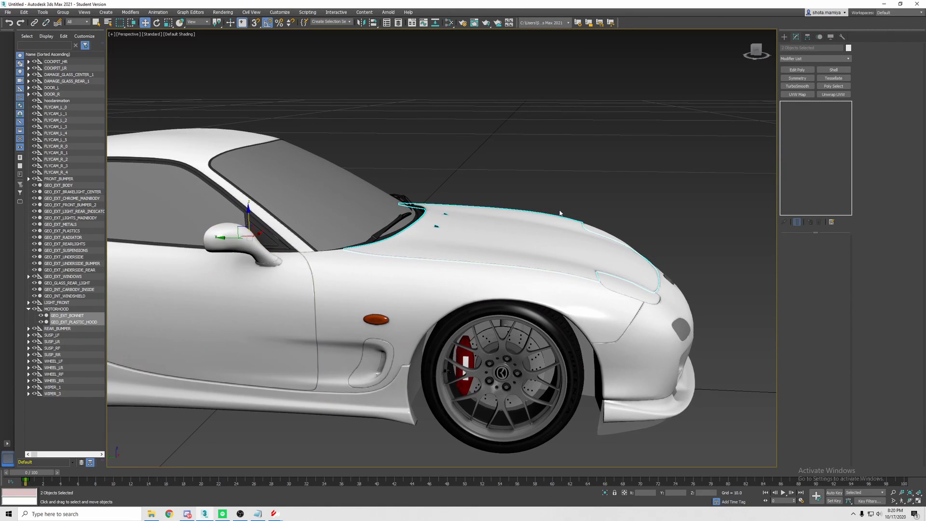
pyautogui.click(830, 38)
pyautogui.click(801, 137)
pyautogui.keyDown('alt'); pyautogui.moveTo(480, 201); pyautogui.dragTo(489, 200, button='middle'); pyautogui.keyUp('alt')
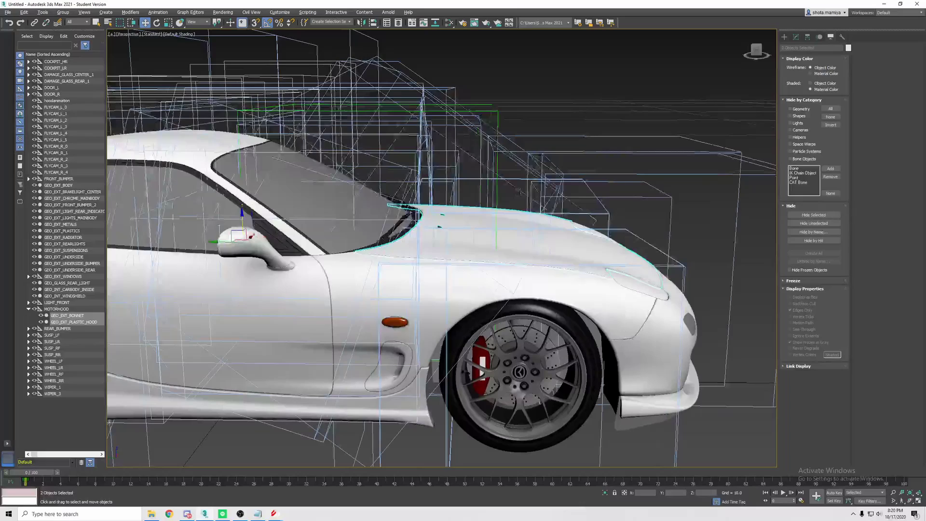
pyautogui.scroll(-2, 398, 183)
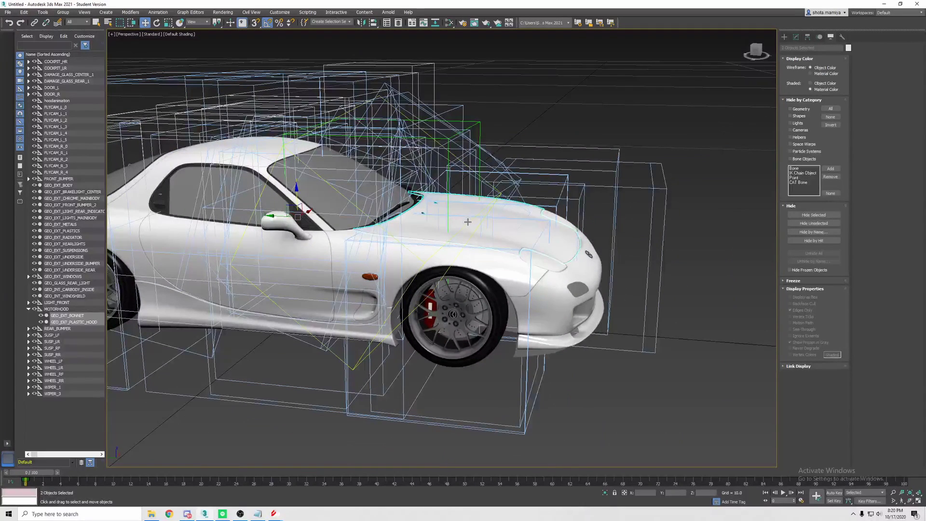
# Parent GEO_EXT_BONNET and GEO_EXT_PLASTIC_HOOD to the hoodanimation dummy with Add Selected To
pyautogui.rightClick(73, 319)
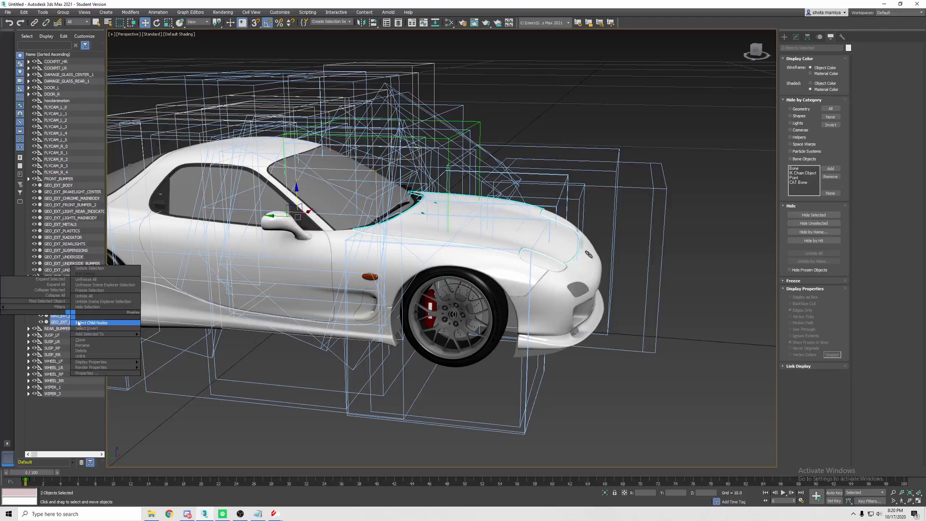
pyautogui.moveTo(106, 334)
pyautogui.click(162, 340)
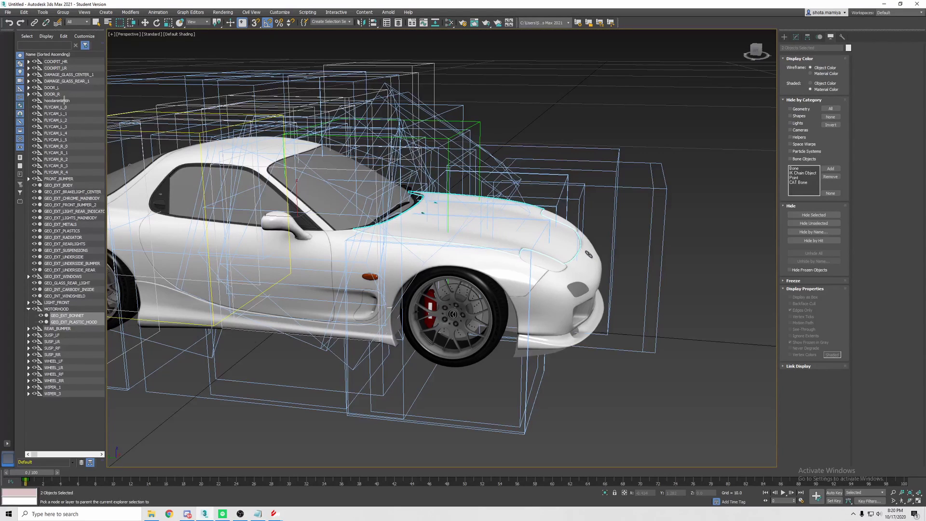
pyautogui.click(65, 100)
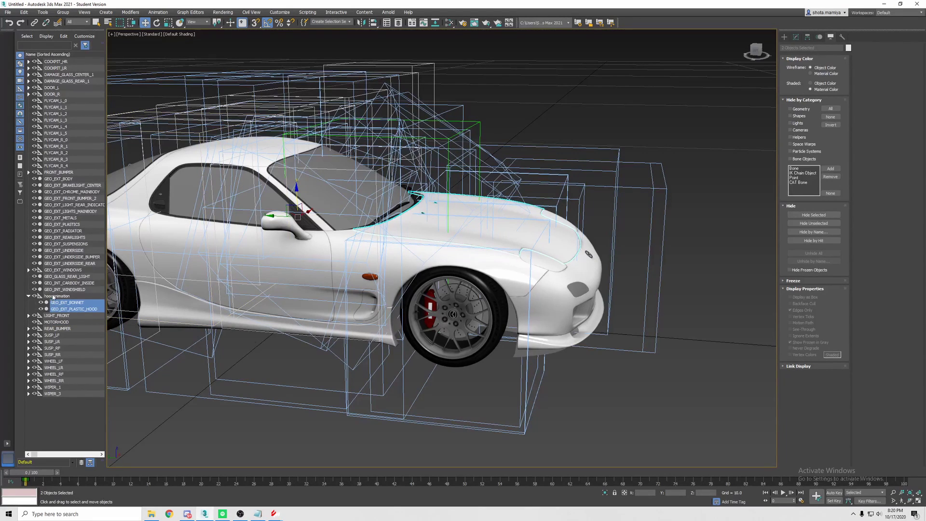
pyautogui.scroll(2, 325, 241)
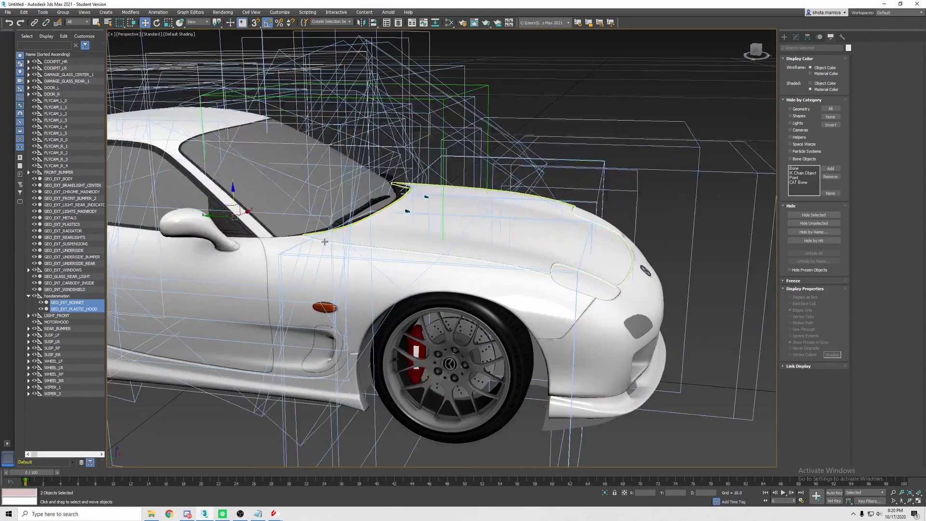
# Select the hoodanimation dummy that now holds the two hood parts
pyautogui.click(63, 296)
pyautogui.keyDown('alt'); pyautogui.moveTo(361, 212); pyautogui.dragTo(414, 206, button='middle'); pyautogui.keyUp('alt')
pyautogui.moveTo(433, 248); pyautogui.dragTo(457, 284, button='middle')
pyautogui.keyDown('alt'); pyautogui.moveTo(432, 266); pyautogui.dragTo(425, 265, button='middle'); pyautogui.keyUp('alt')
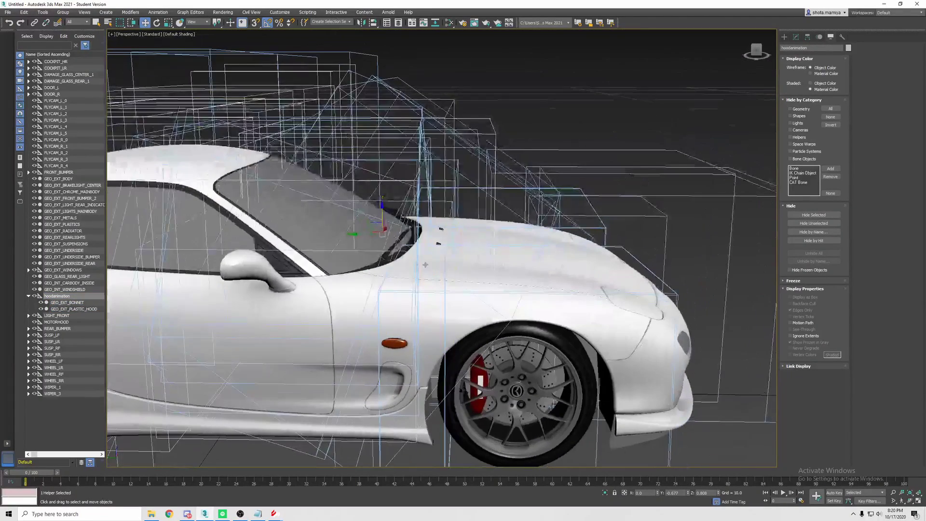
pyautogui.click(63, 290)
pyautogui.click(64, 296)
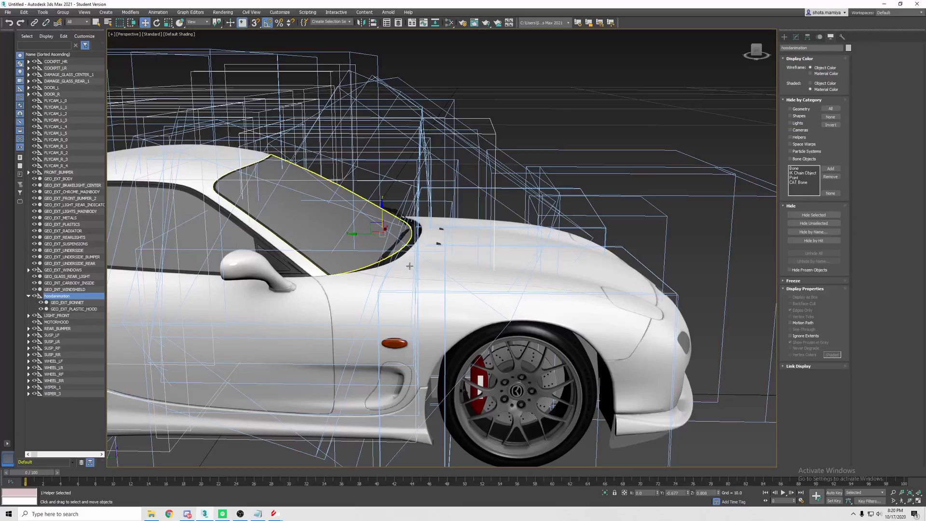
# Try rotating the hoodanimation dummy freehand to test the hood's swing about its hinge, returning it to the closed position
pyautogui.press('e')
pyautogui.keyDown('alt'); pyautogui.moveTo(429, 244); pyautogui.dragTo(418, 218, button='middle'); pyautogui.keyUp('alt')
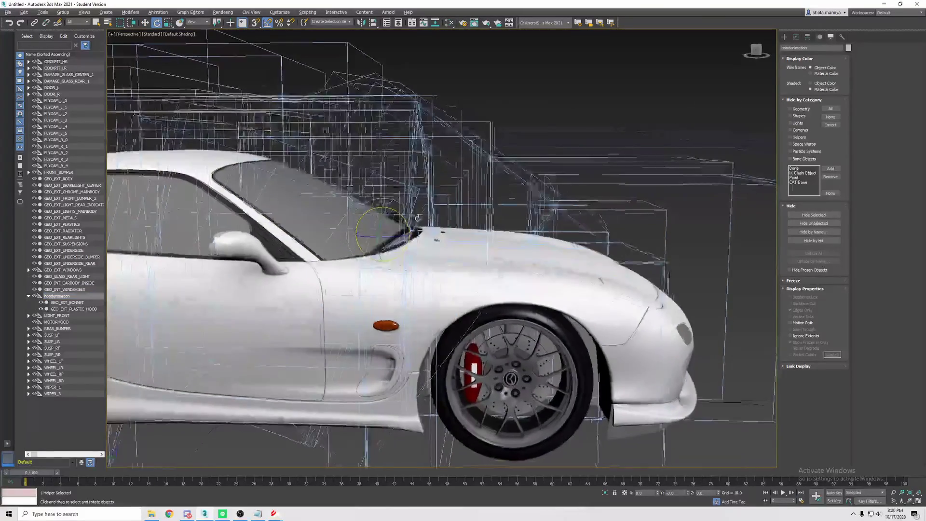
pyautogui.moveTo(418, 218); pyautogui.dragTo(445, 194)
pyautogui.keyDown('alt'); pyautogui.moveTo(445, 198); pyautogui.dragTo(402, 212, button='middle'); pyautogui.keyUp('alt')
pyautogui.moveTo(403, 213)
pyautogui.mouseDown()
pyautogui.moveTo(386, 197)
pyautogui.moveTo(402, 213)
pyautogui.mouseUp()
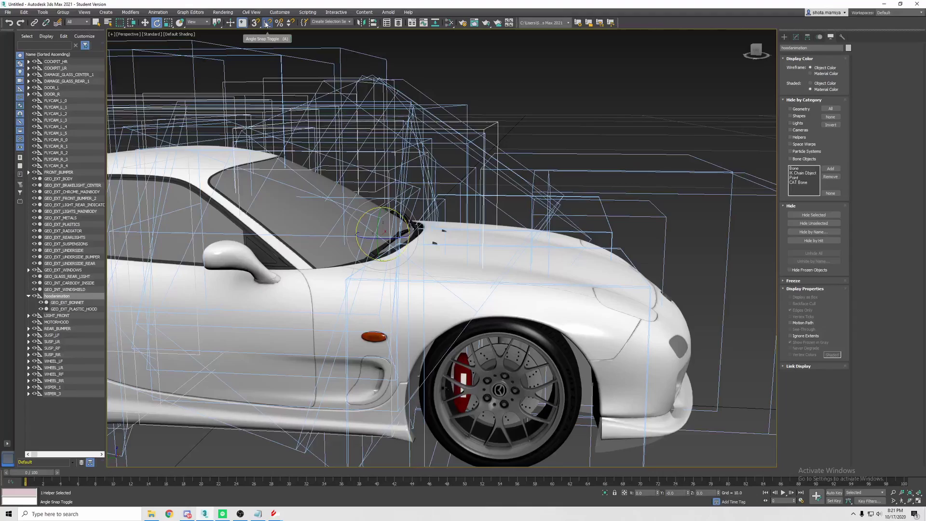
# Toggle Angle Snap for stepped rotation and reselect the hoodanimation dummy
pyautogui.click(267, 22)
pyautogui.keyDown('alt'); pyautogui.moveTo(434, 208); pyautogui.dragTo(450, 196, button='middle'); pyautogui.keyUp('alt')
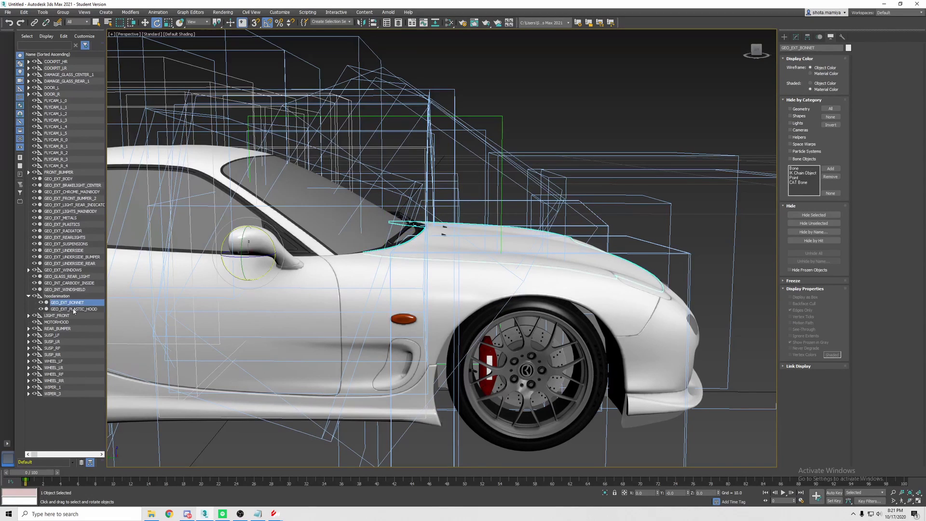
pyautogui.click(69, 296)
pyautogui.keyDown('alt'); pyautogui.moveTo(380, 238); pyautogui.dragTo(364, 238, button='middle'); pyautogui.keyUp('alt')
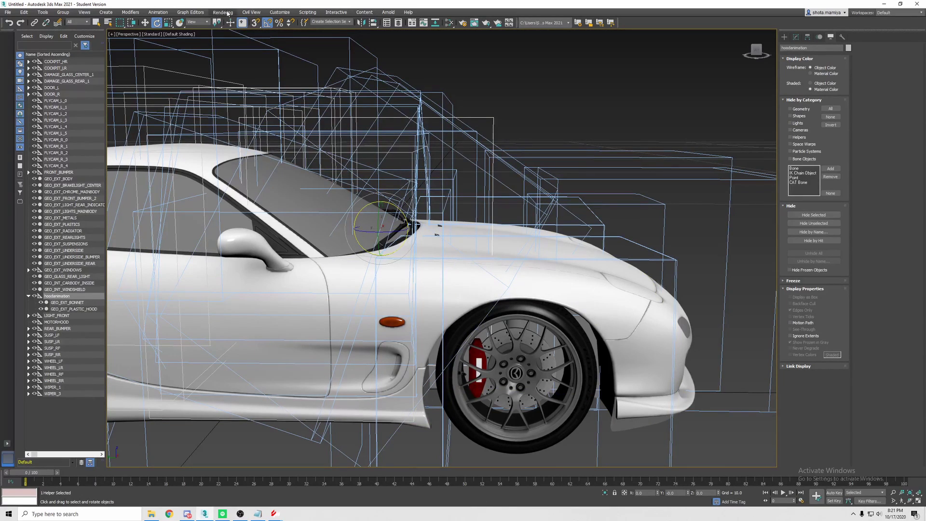
pyautogui.click(284, 14)
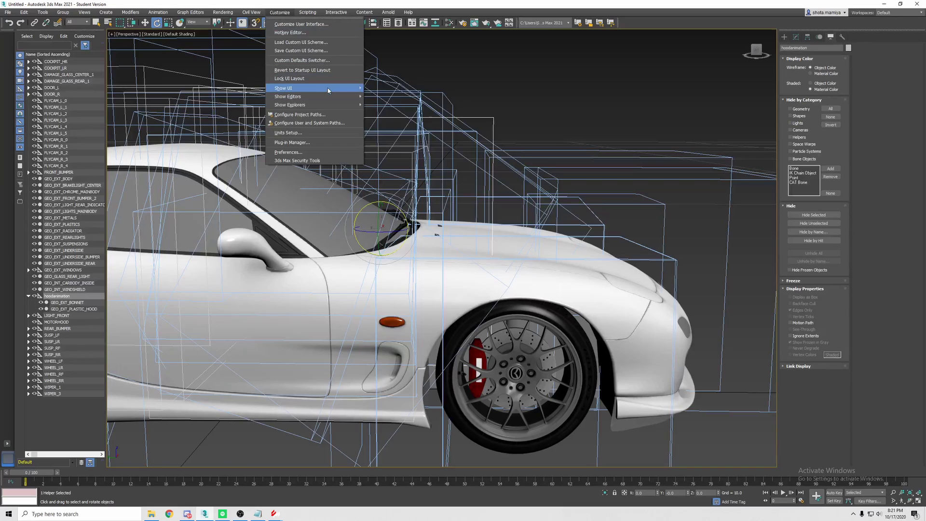
pyautogui.moveTo(328, 89)
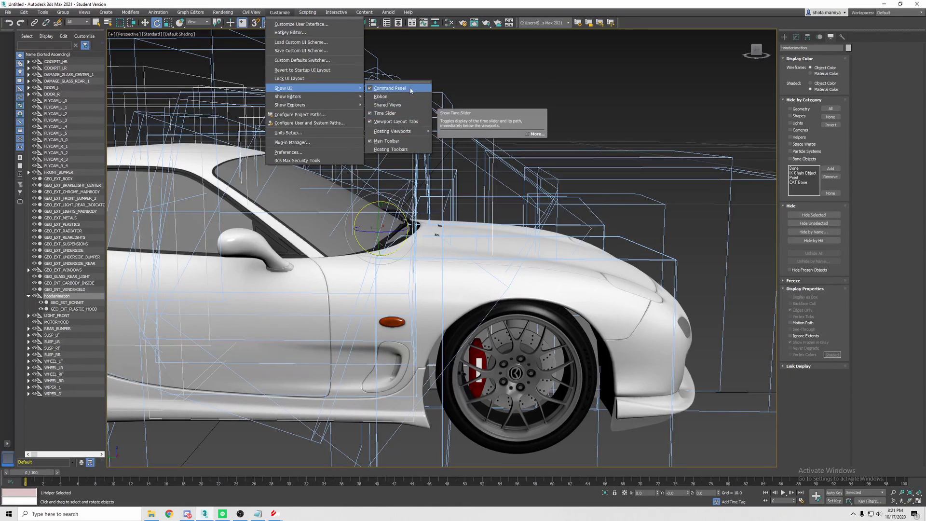
pyautogui.click(279, 12)
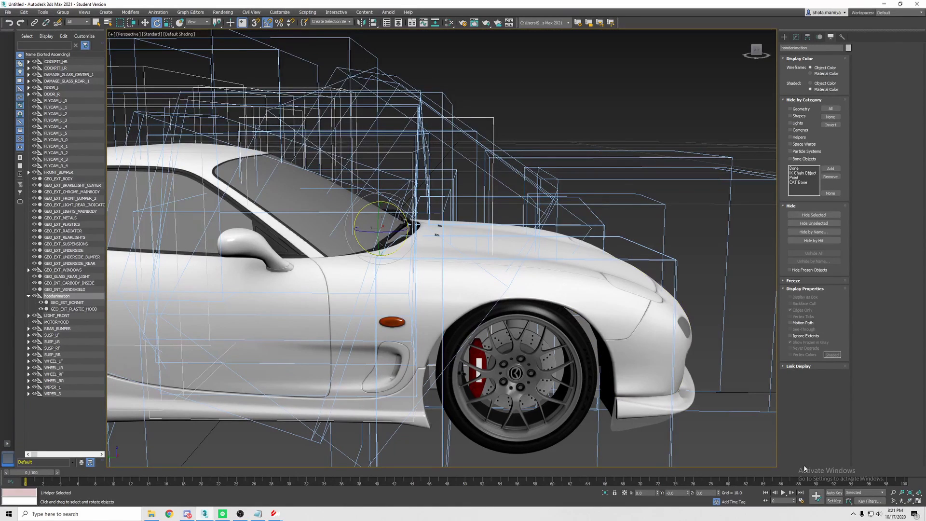
# Turn on Auto Key and move the time slider to frame 40 with the Rotate tool ready
pyautogui.click(835, 493)
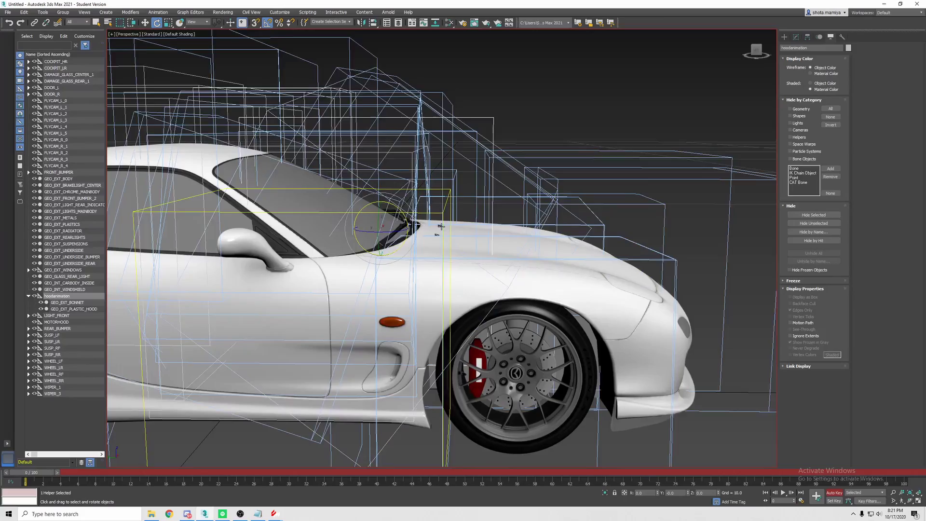
pyautogui.keyDown('alt'); pyautogui.moveTo(540, 266); pyautogui.dragTo(580, 247, button='middle'); pyautogui.keyUp('alt')
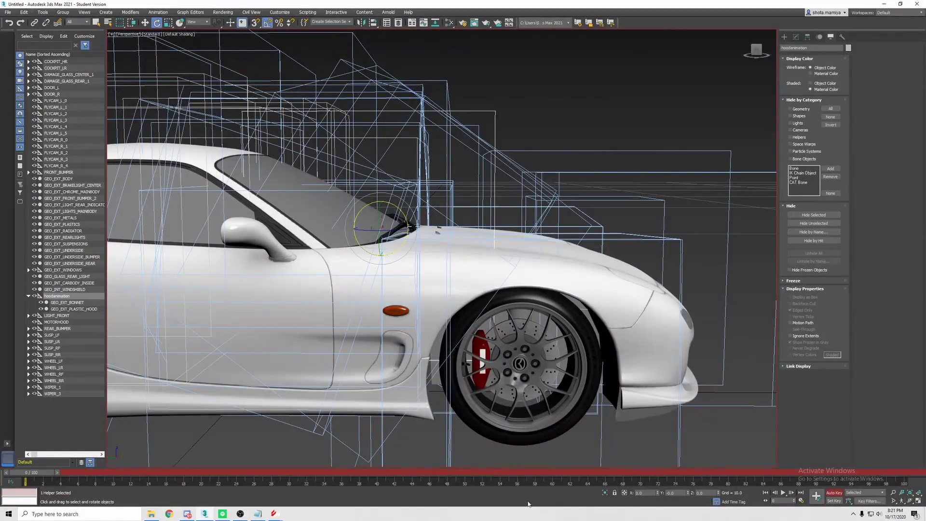
pyautogui.moveTo(30, 476); pyautogui.dragTo(377, 482)
pyautogui.press('e')
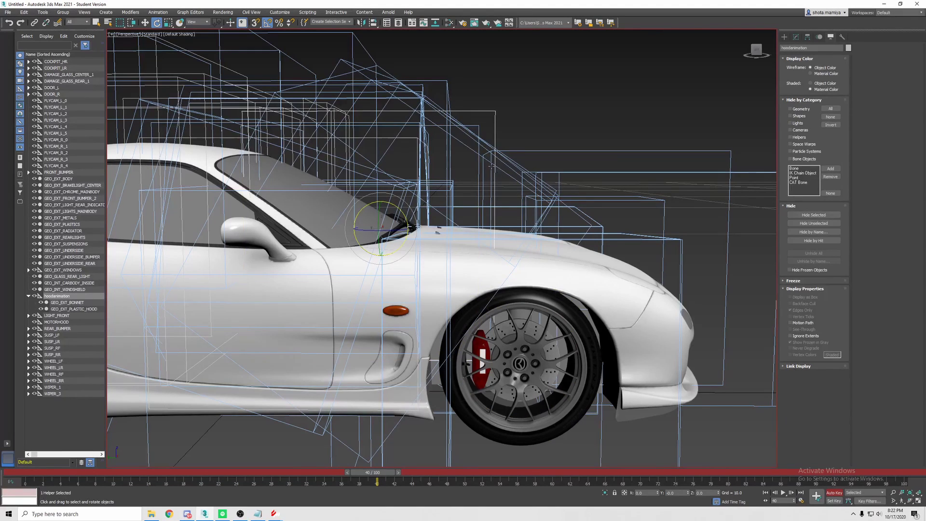
# Swing the hood open by rotating the hoodanimation dummy to about -50° on X at frame 40, and turn off Auto Key
pyautogui.keyDown('alt'); pyautogui.moveTo(467, 175); pyautogui.dragTo(458, 184, button='middle'); pyautogui.keyUp('alt')
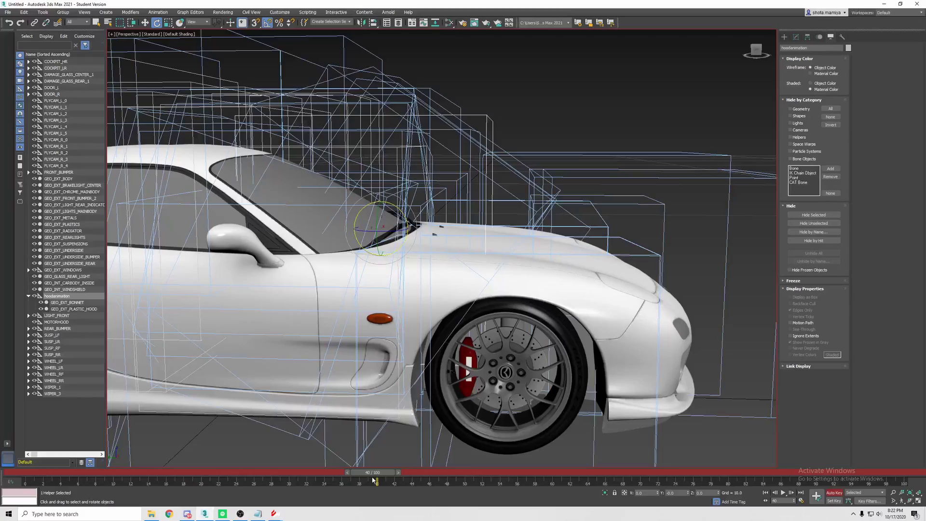
pyautogui.scroll(3, 406, 341)
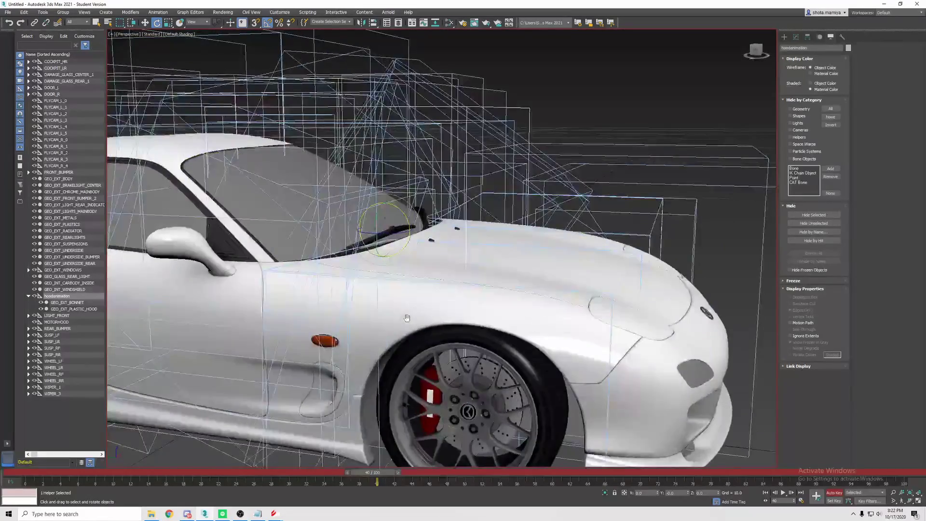
pyautogui.scroll(2, 421, 325)
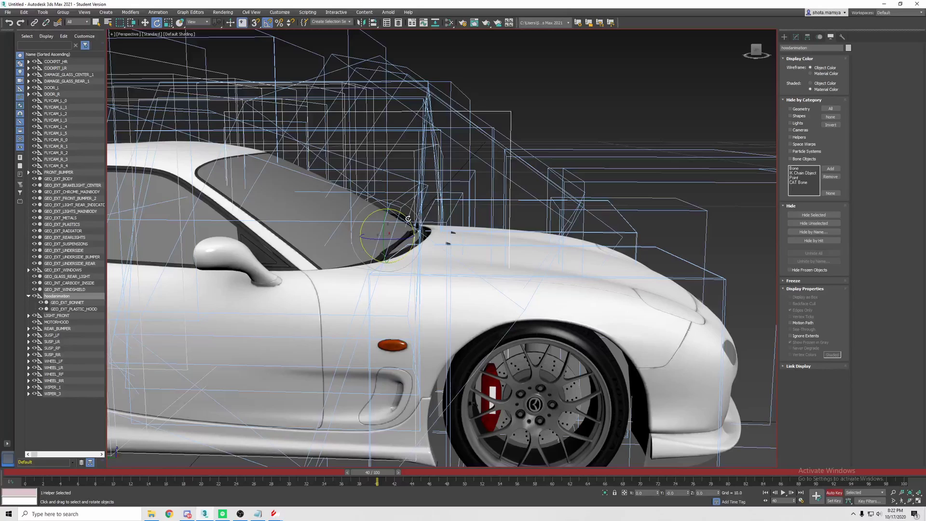
pyautogui.keyDown('alt'); pyautogui.moveTo(406, 225); pyautogui.dragTo(416, 223, button='middle'); pyautogui.keyUp('alt')
pyautogui.moveTo(412, 224); pyautogui.dragTo(405, 209)
pyautogui.moveTo(454, 282)
pyautogui.mouseDown(button='middle')
pyautogui.moveTo(448, 275)
pyautogui.moveTo(451, 289)
pyautogui.mouseUp(button='middle')
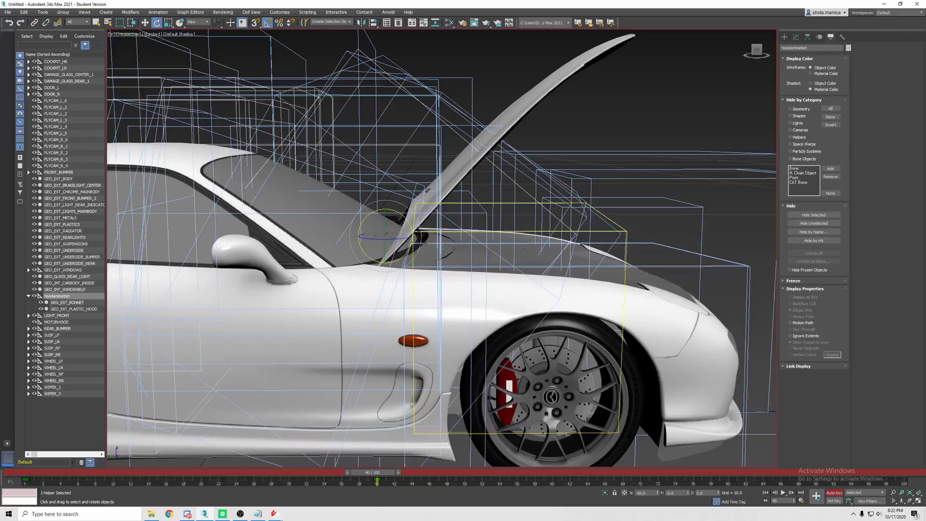
pyautogui.keyDown('alt'); pyautogui.moveTo(428, 422); pyautogui.dragTo(410, 420, button='middle'); pyautogui.keyUp('alt')
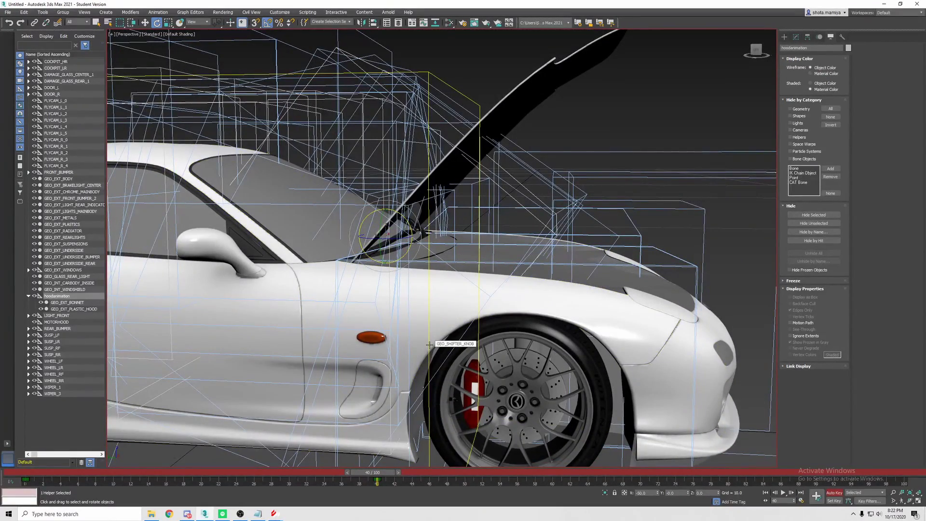
pyautogui.keyDown('alt'); pyautogui.moveTo(441, 304); pyautogui.dragTo(455, 303, button='middle'); pyautogui.keyUp('alt')
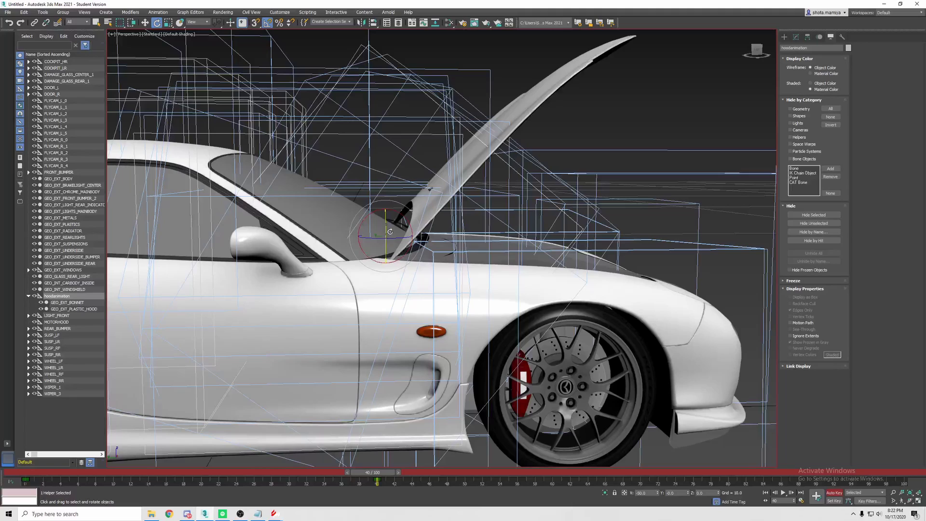
pyautogui.click(838, 495)
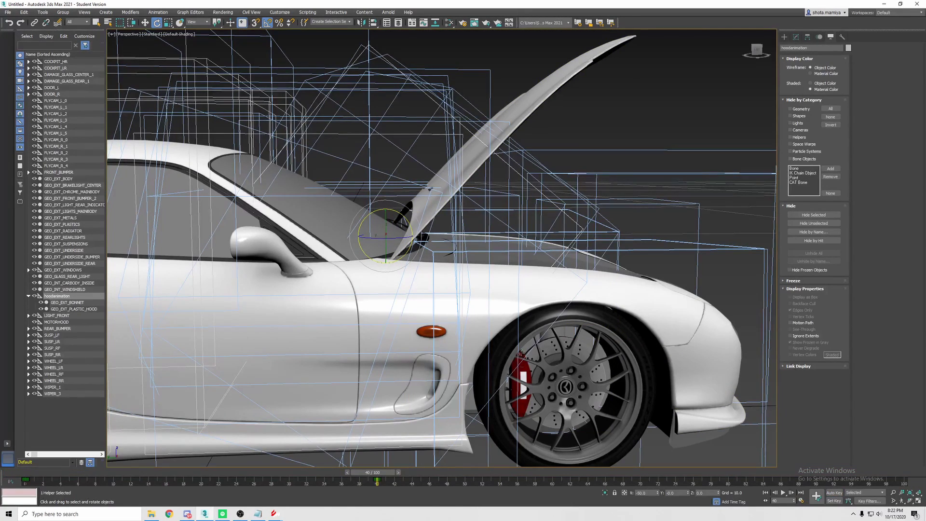
pyautogui.keyDown('alt'); pyautogui.moveTo(520, 352); pyautogui.dragTo(516, 349, button='middle'); pyautogui.keyUp('alt')
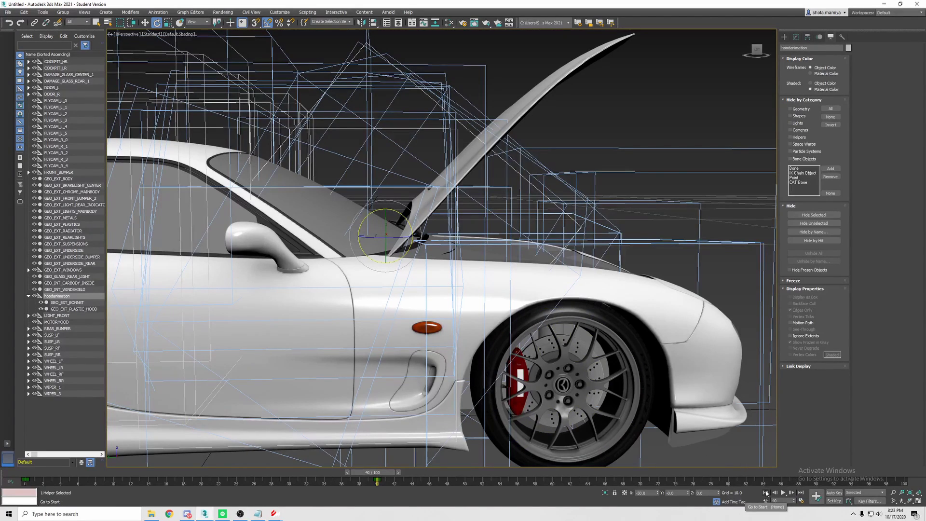
# Play the hood-opening animation from the start, stop it and return to frame 0
pyautogui.click(768, 492)
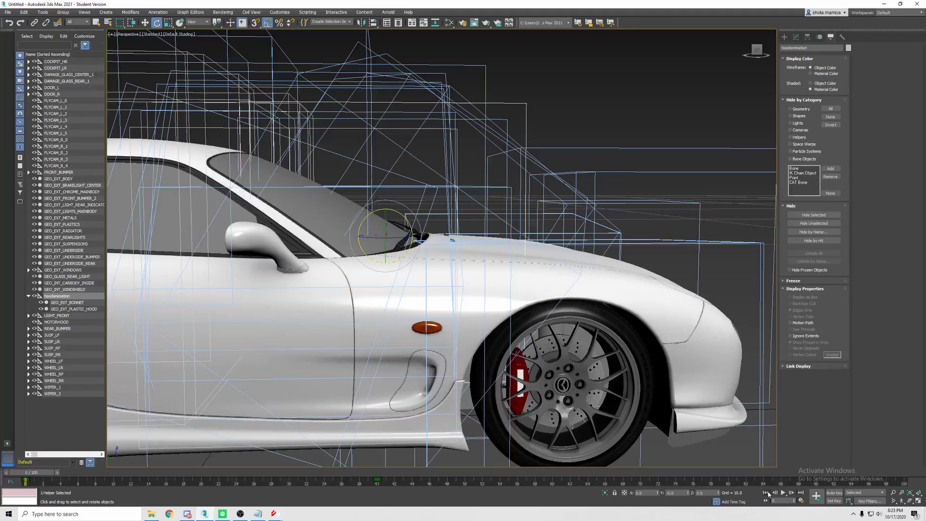
pyautogui.click(784, 492)
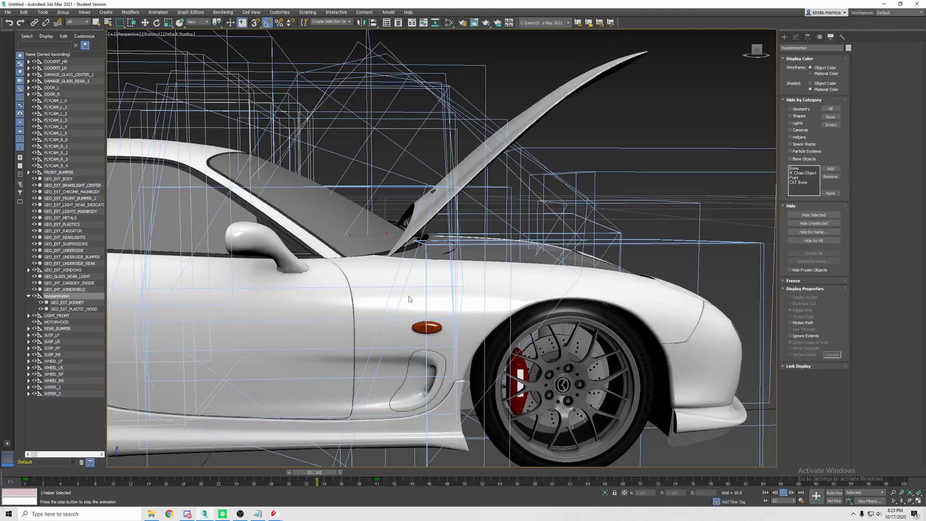
pyautogui.click(785, 496)
pyautogui.press('e')
pyautogui.click(766, 493)
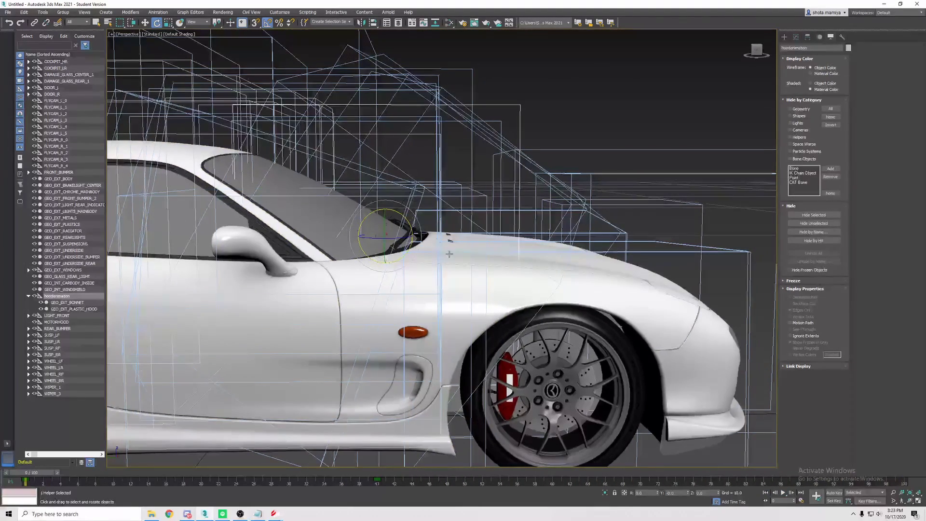
# Try rotating the hoodanimation dummy to -30° on X at frame 0, return it to closed and inspect the hood from above
pyautogui.press('w')
pyautogui.keyDown('alt'); pyautogui.moveTo(400, 222); pyautogui.dragTo(416, 243, button='middle'); pyautogui.keyUp('alt')
pyautogui.press('e')
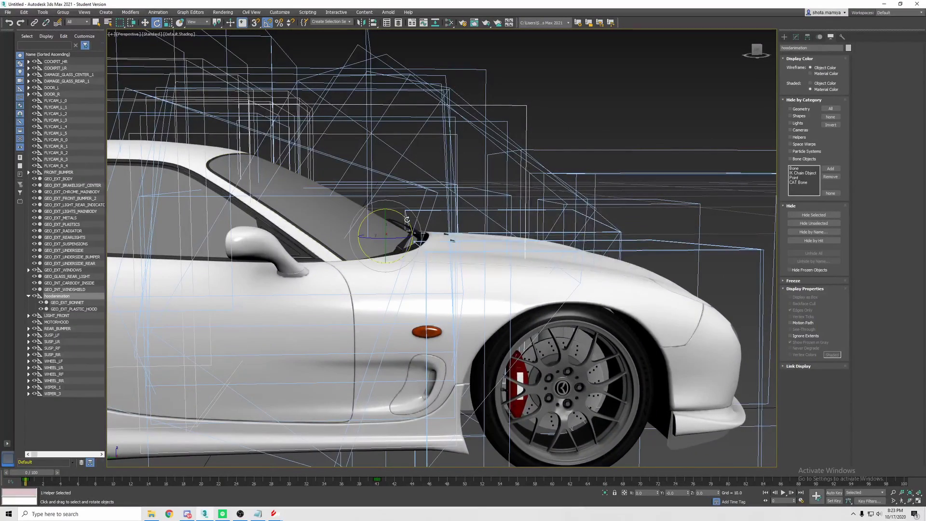
pyautogui.moveTo(388, 258); pyautogui.dragTo(390, 251)
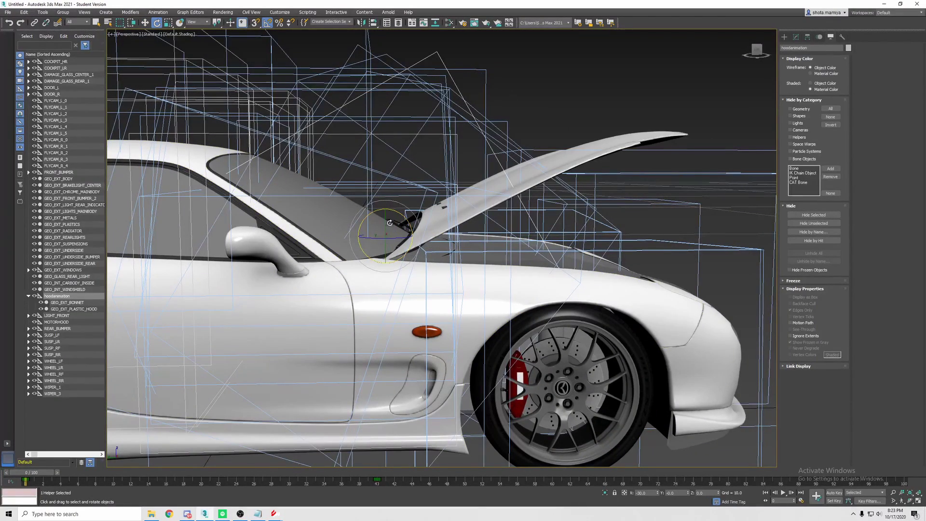
pyautogui.moveTo(408, 221)
pyautogui.mouseDown()
pyautogui.moveTo(419, 229)
pyautogui.moveTo(409, 223)
pyautogui.mouseUp()
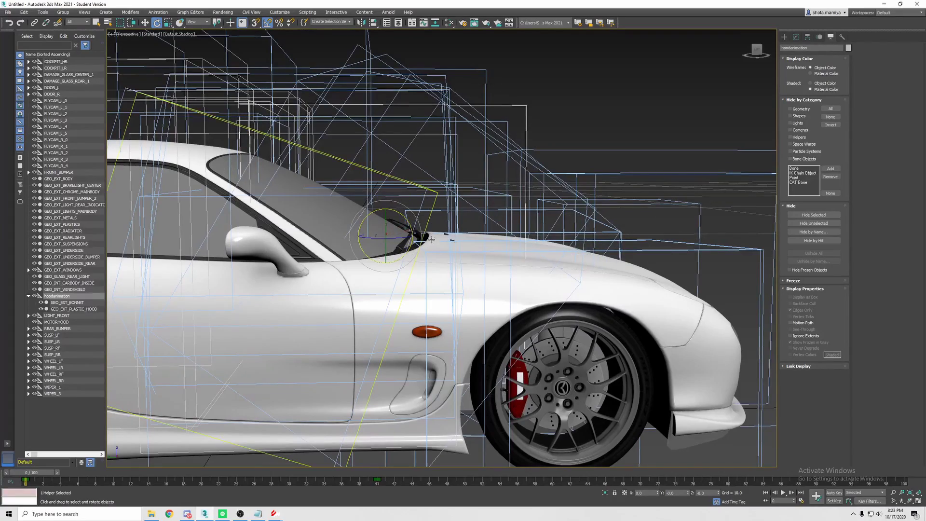
pyautogui.keyDown('alt'); pyautogui.moveTo(411, 227); pyautogui.dragTo(412, 265, button='middle'); pyautogui.keyUp('alt')
pyautogui.keyDown('alt'); pyautogui.moveTo(411, 203); pyautogui.dragTo(408, 304, button='middle'); pyautogui.keyUp('alt')
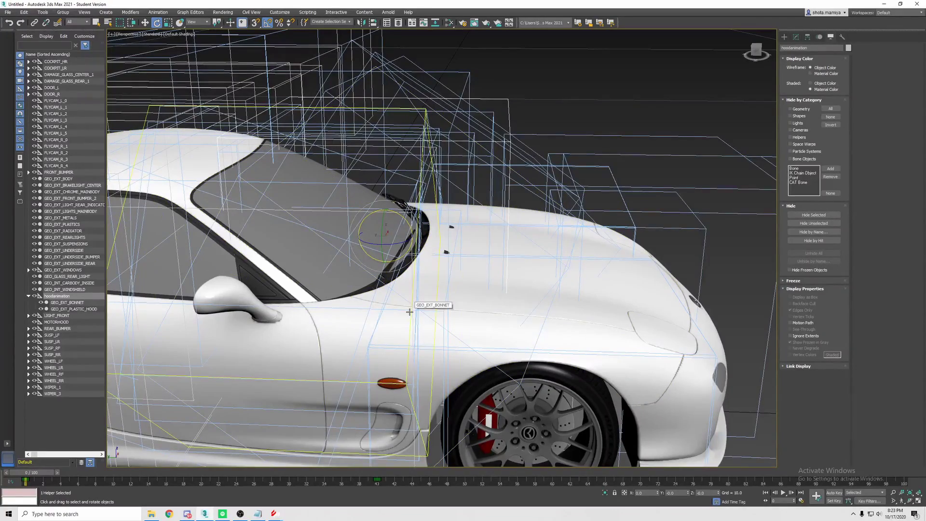
# Play back the hood-opening animation with the car seen from the side, and stop it
pyautogui.keyDown('alt'); pyautogui.moveTo(423, 312); pyautogui.dragTo(450, 286, button='middle'); pyautogui.keyUp('alt')
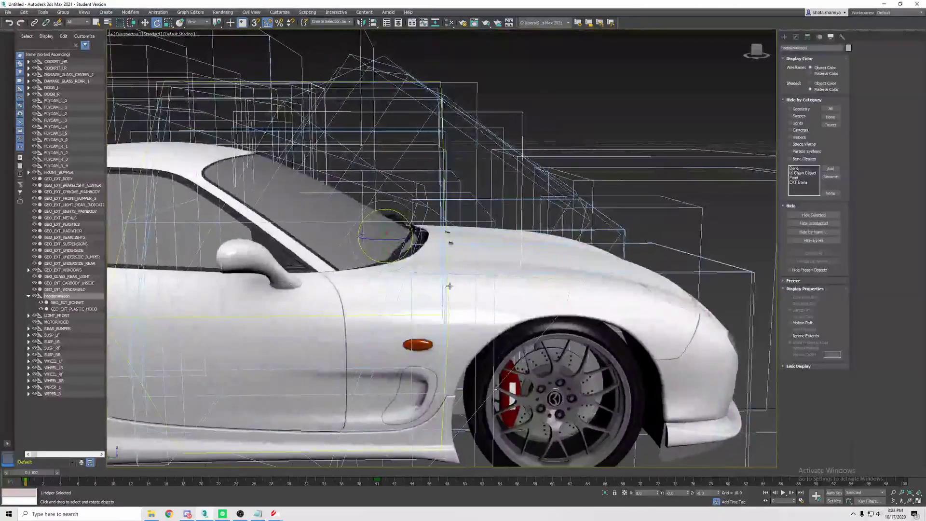
pyautogui.click(784, 493)
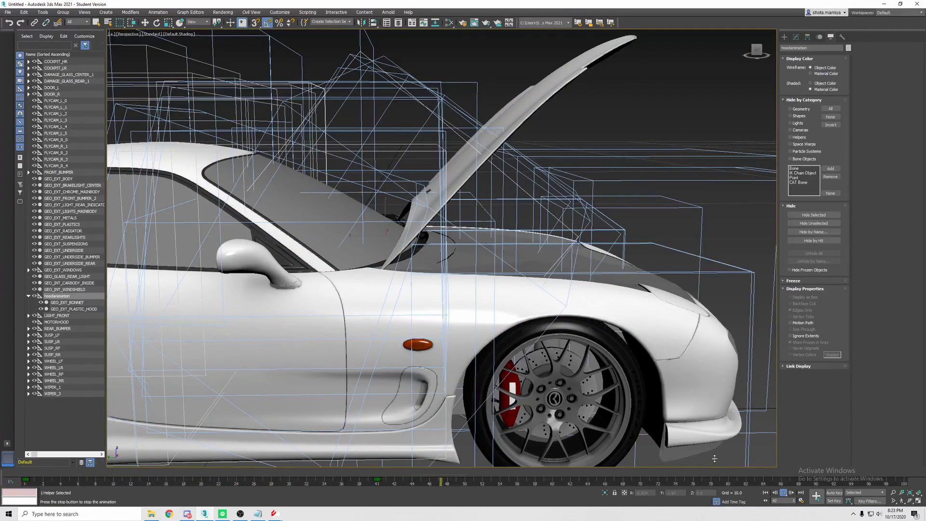
pyautogui.click(783, 493)
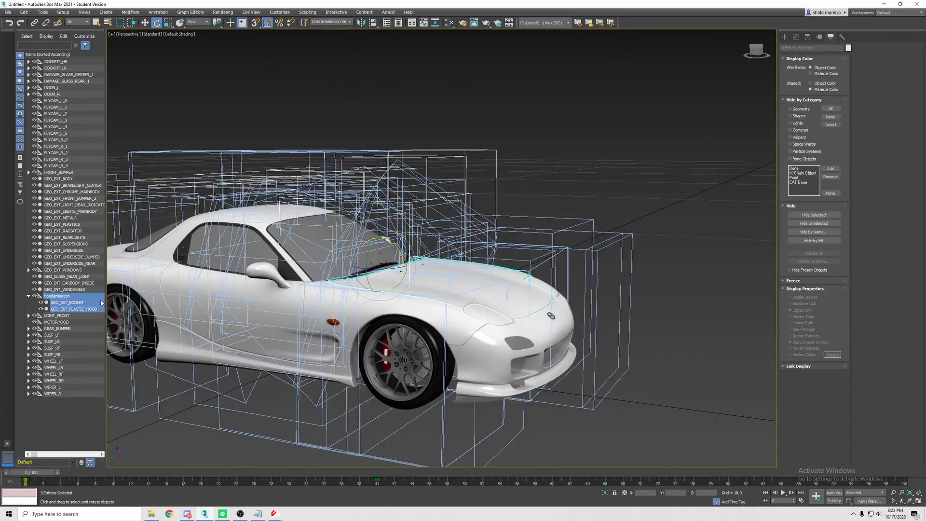
# Start a selected-only FBX export of hoodanimation, GEO_EXT_BONNET and GEO_EXT_PLASTIC_HOOD, named hood, in the rx7 project folder
pyautogui.scroll(5, 394, 292)
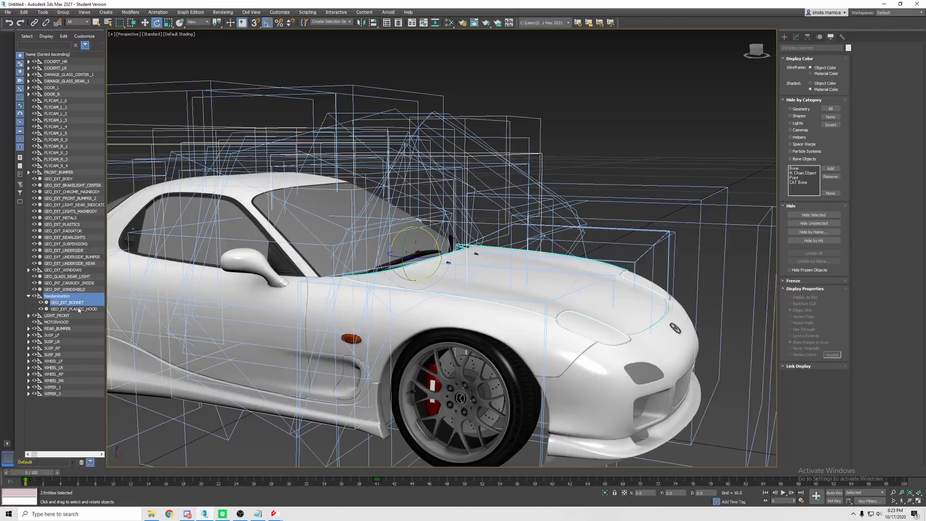
pyautogui.keyDown('alt'); pyautogui.moveTo(280, 315); pyautogui.dragTo(438, 285, button='middle'); pyautogui.keyUp('alt')
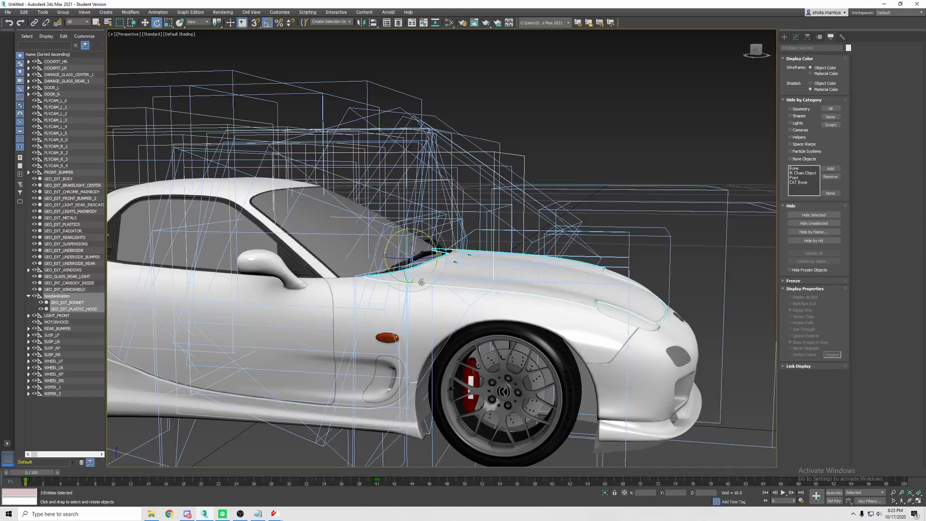
pyautogui.press('w')
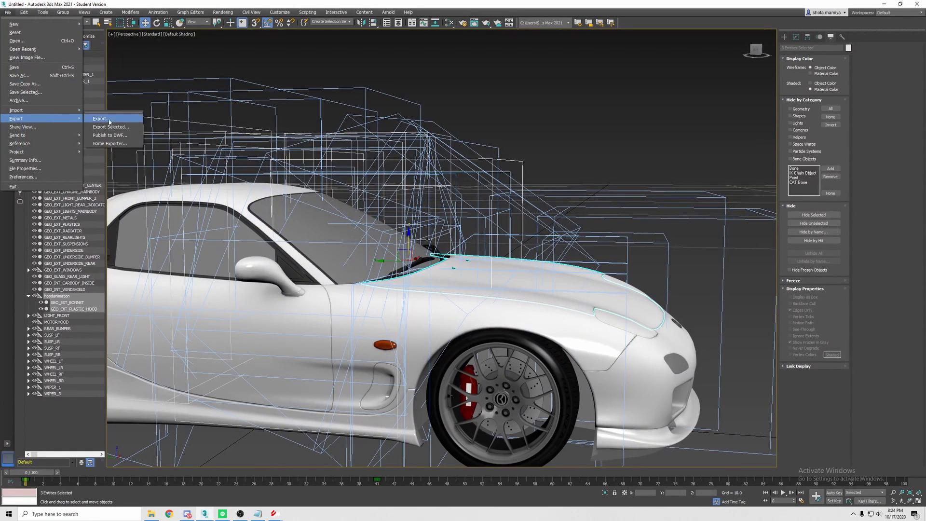
pyautogui.click(110, 120)
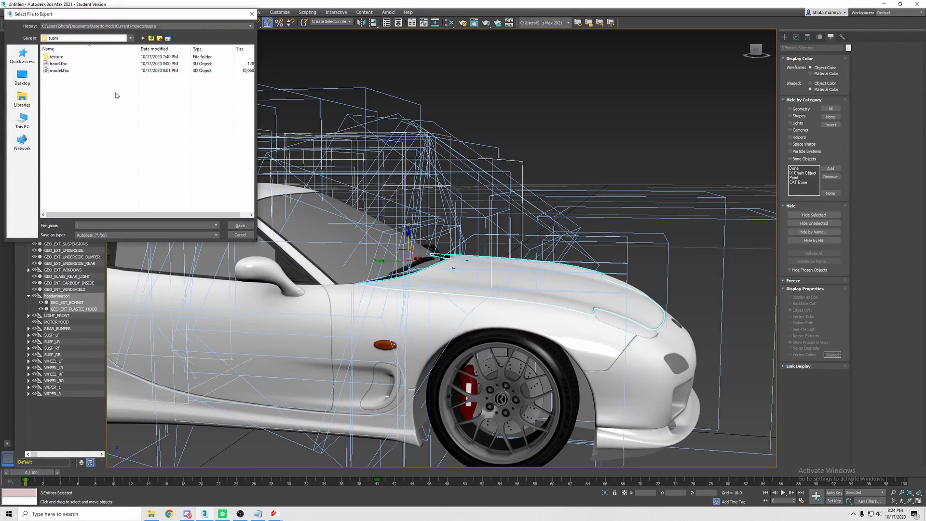
pyautogui.click(152, 39)
pyautogui.doubleClick(76, 98)
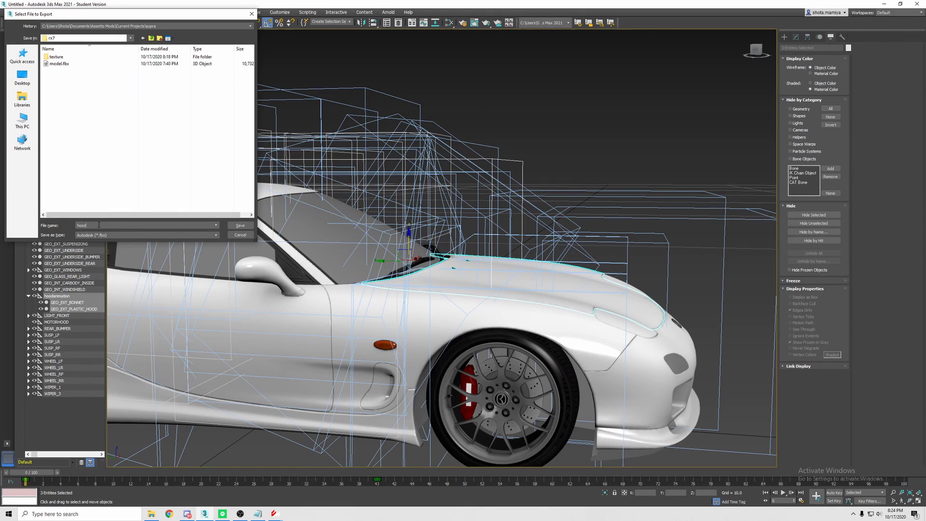
pyautogui.click(246, 227)
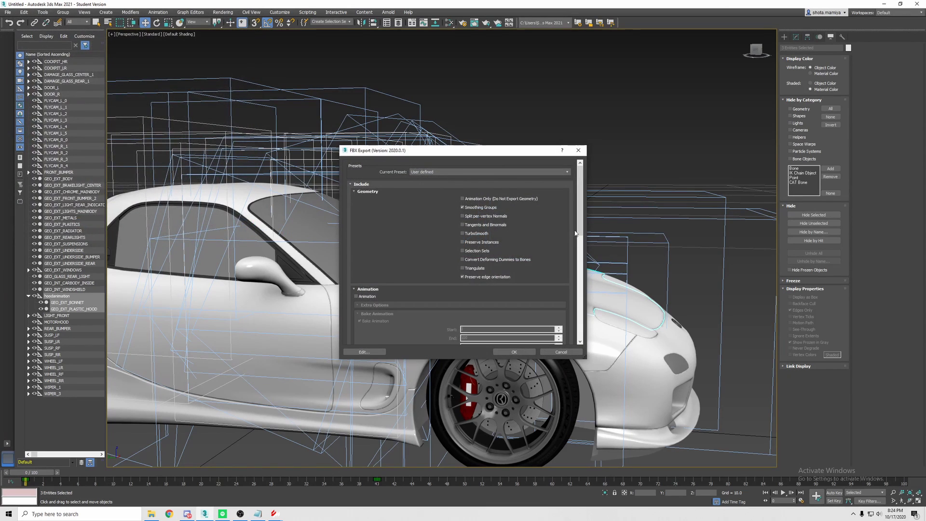
# Enable Animation in the FBX export options, keep Bake Animation on, review the unit, axis and file format settings, and export the hood
pyautogui.moveTo(580, 214); pyautogui.dragTo(589, 223)
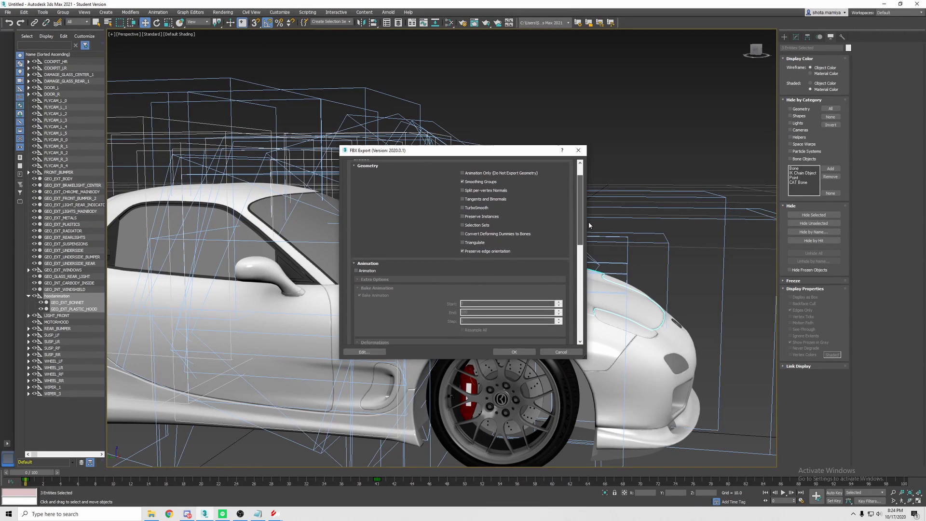
pyautogui.scroll(1, 579, 226)
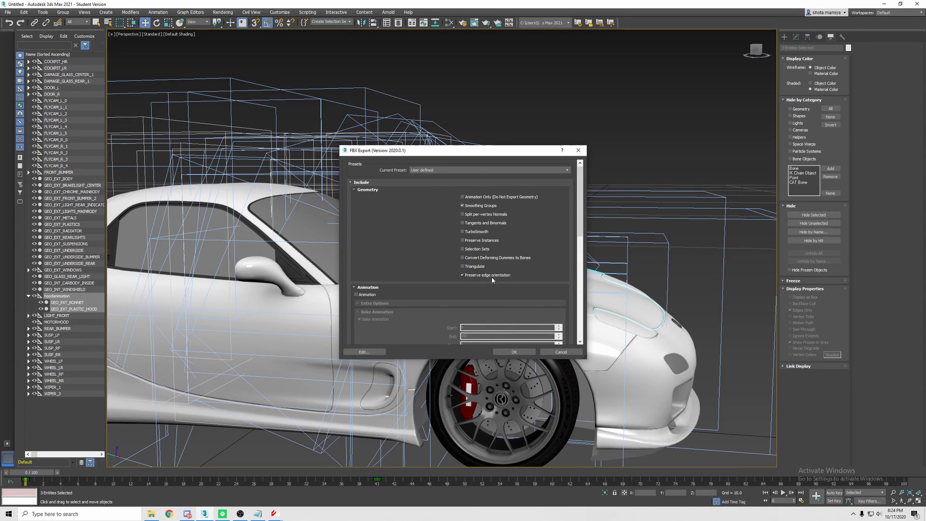
pyautogui.click(366, 190)
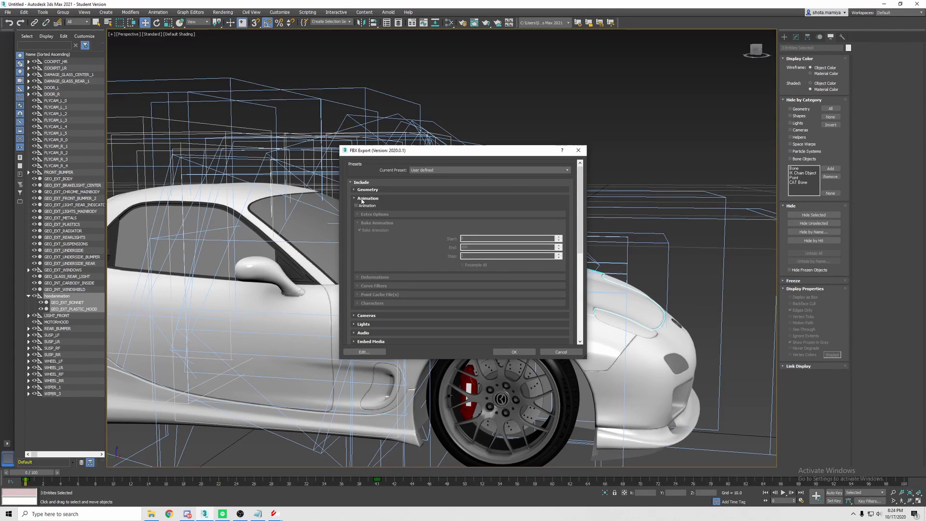
pyautogui.click(357, 206)
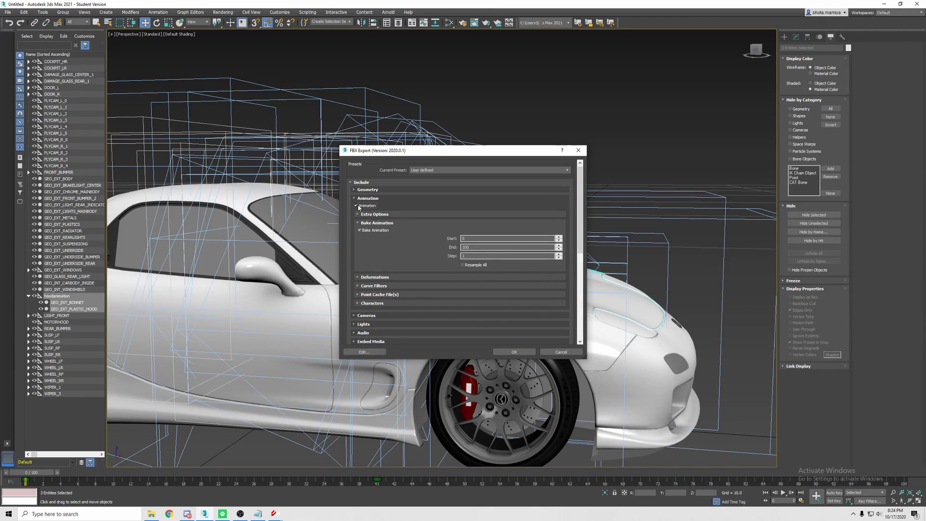
pyautogui.click(358, 214)
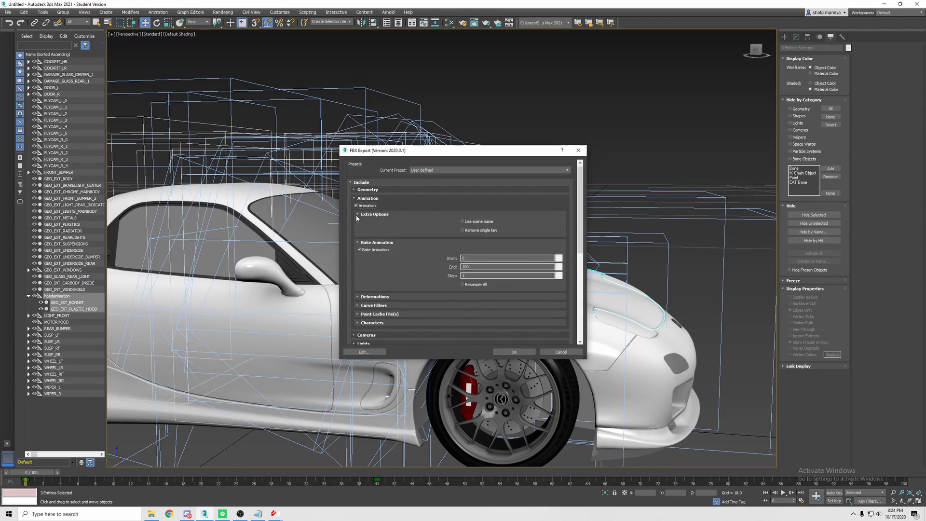
pyautogui.click(357, 215)
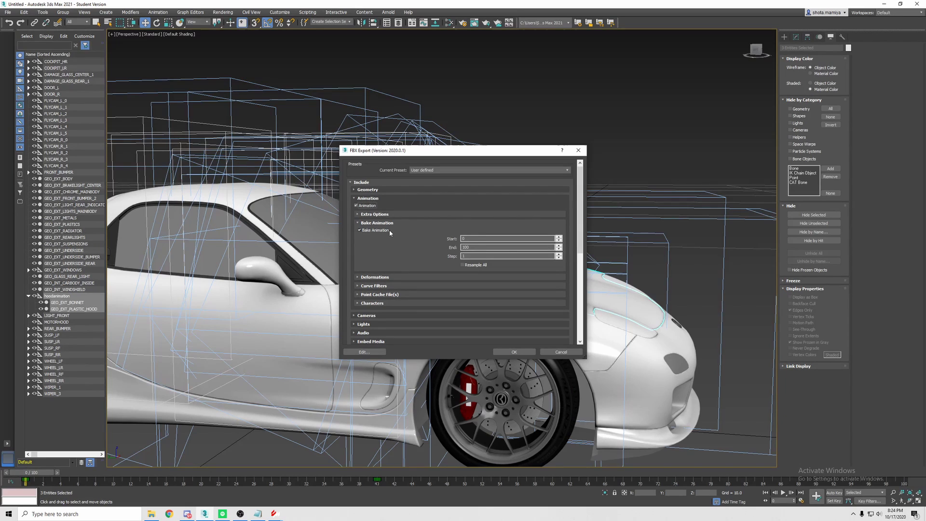
pyautogui.moveTo(579, 236); pyautogui.dragTo(587, 305)
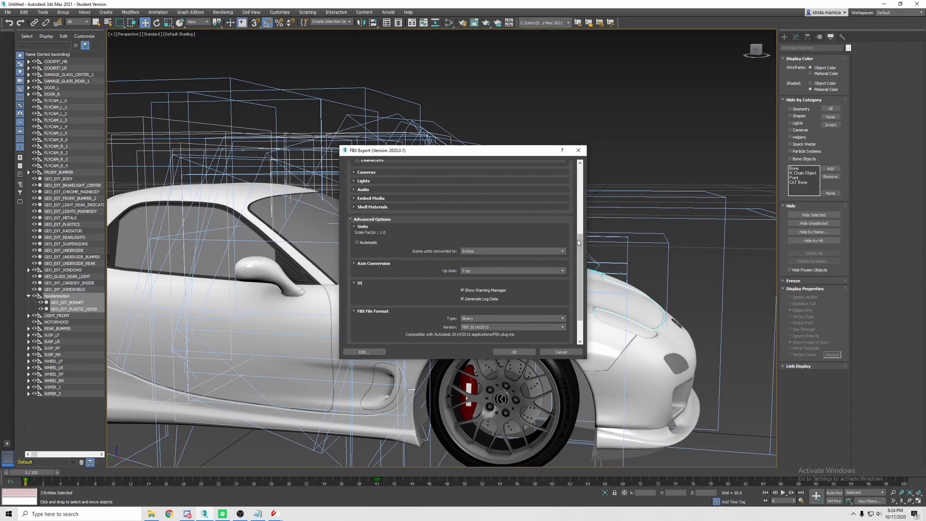
pyautogui.scroll(-2, 583, 245)
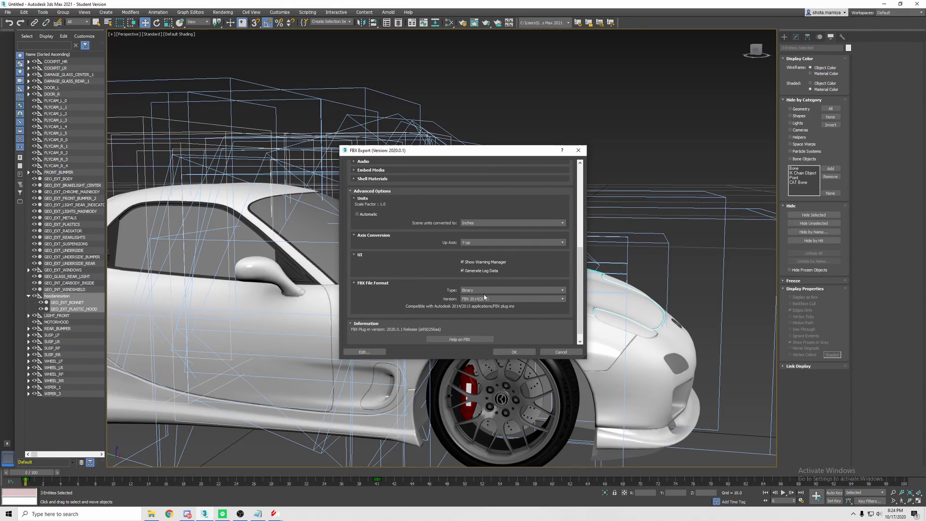
pyautogui.click(530, 353)
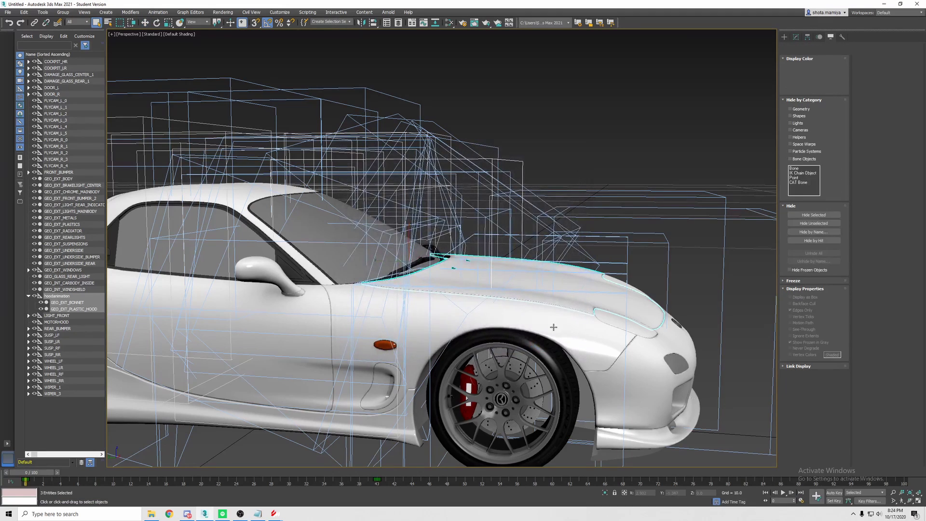
# Start exporting the whole car as FBX, replacing the existing model.fbx in the rx7 folder
pyautogui.press('q')
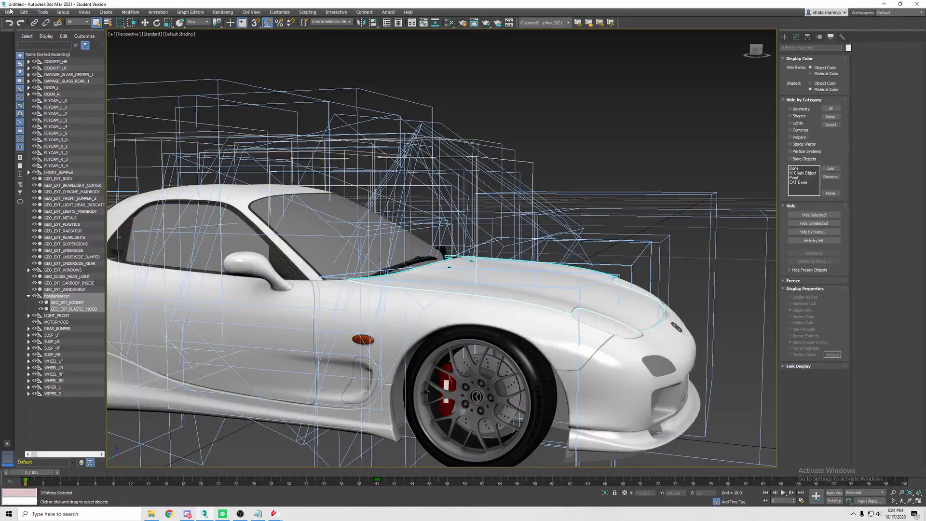
pyautogui.click(8, 12)
pyautogui.moveTo(43, 118)
pyautogui.click(104, 118)
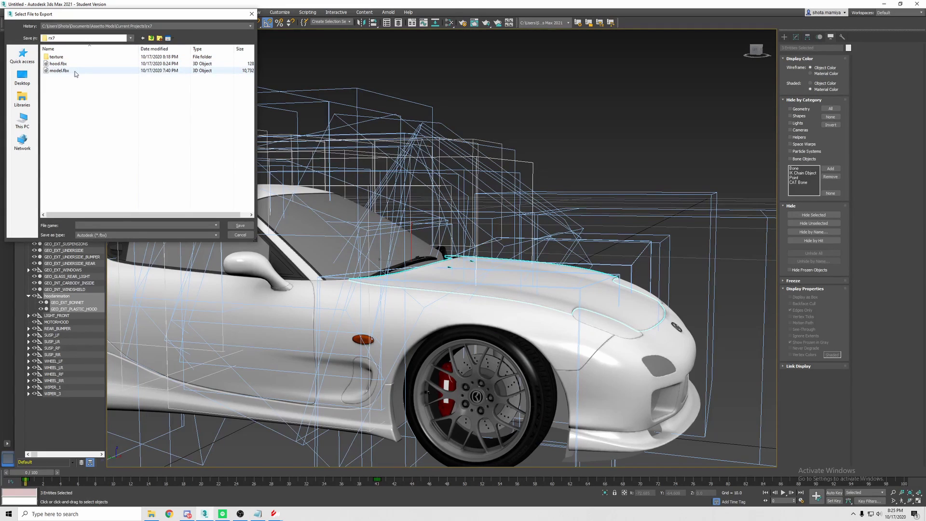
pyautogui.doubleClick(95, 70)
pyautogui.click(504, 267)
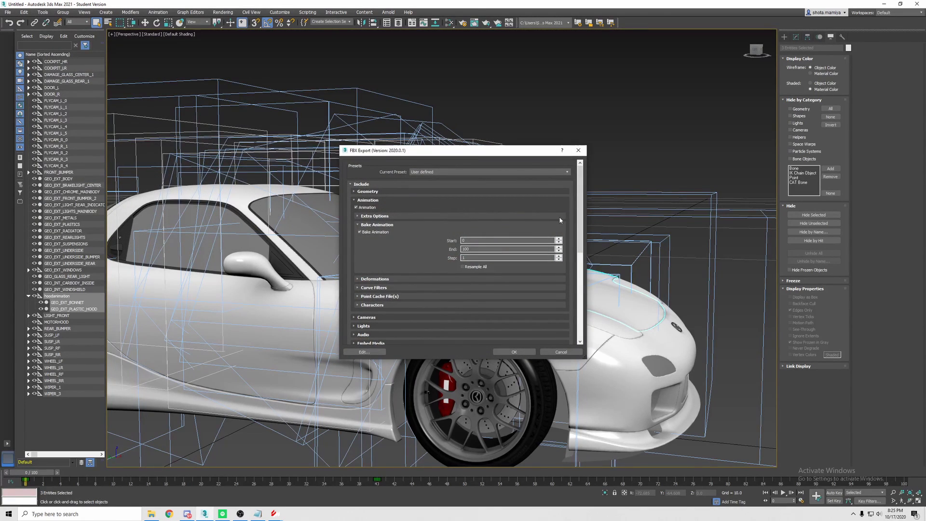
# Disable Animation in the FBX export options, review the advanced settings and export the car model
pyautogui.click(367, 208)
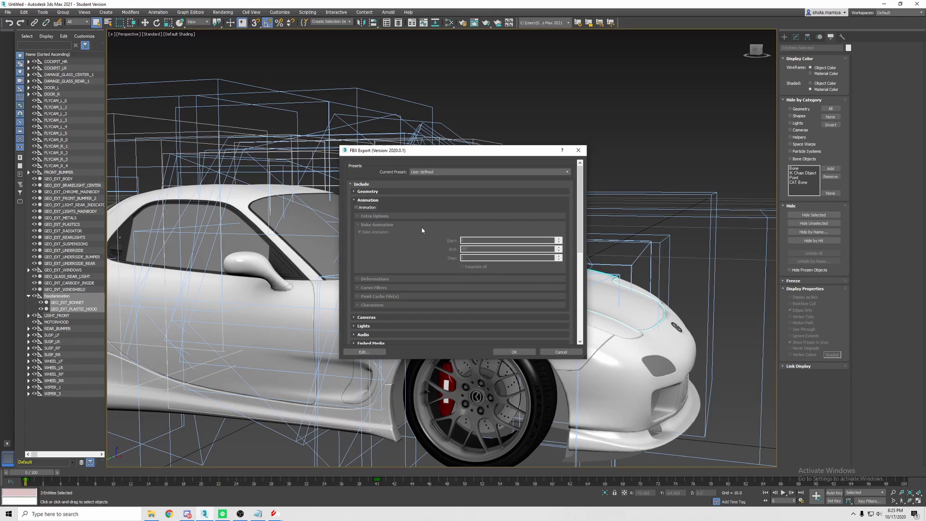
pyautogui.scroll(-1, 569, 226)
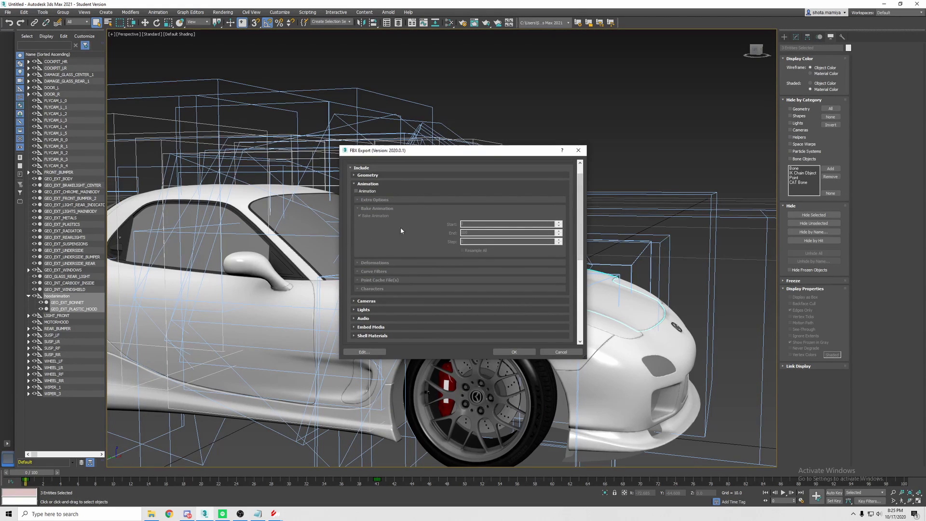
pyautogui.moveTo(578, 234); pyautogui.dragTo(592, 312)
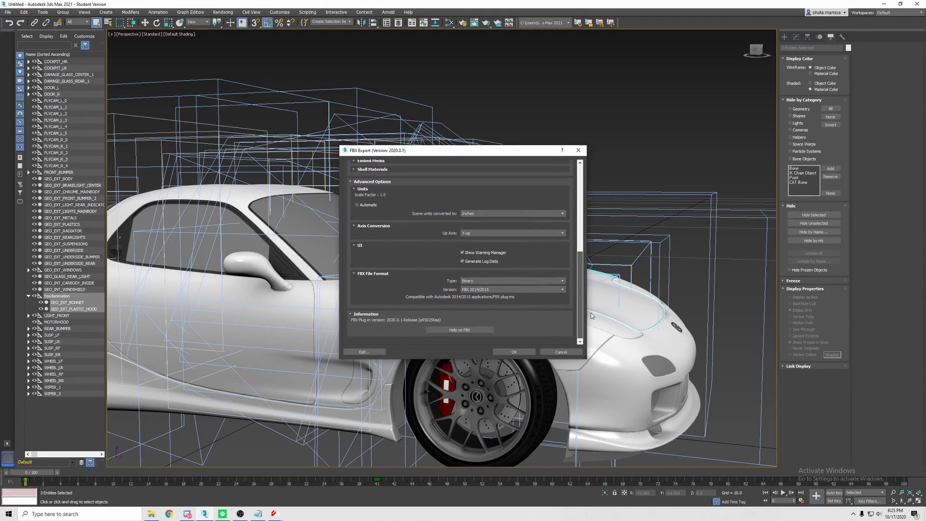
pyautogui.click(532, 353)
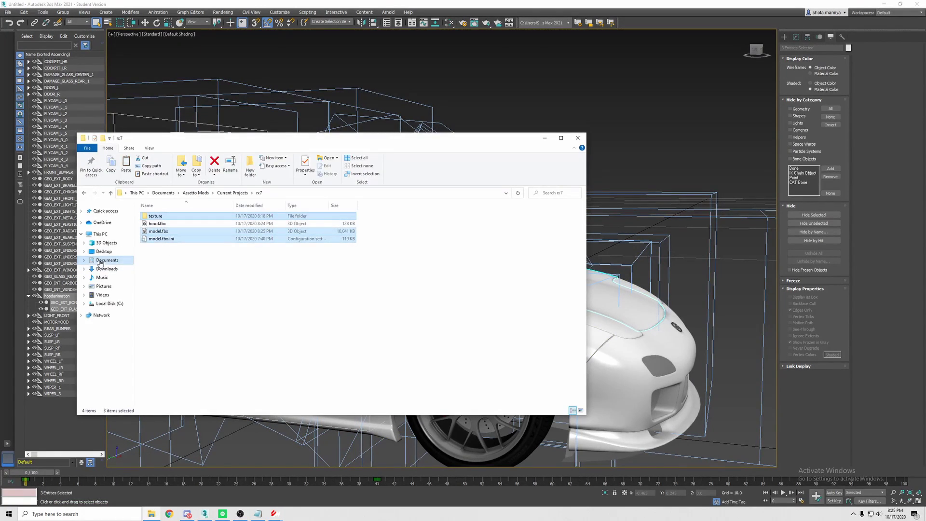
# Browse to the ksEditor program in the Documents folders and launch it
pyautogui.click(107, 261)
pyautogui.doubleClick(164, 269)
pyautogui.doubleClick(180, 239)
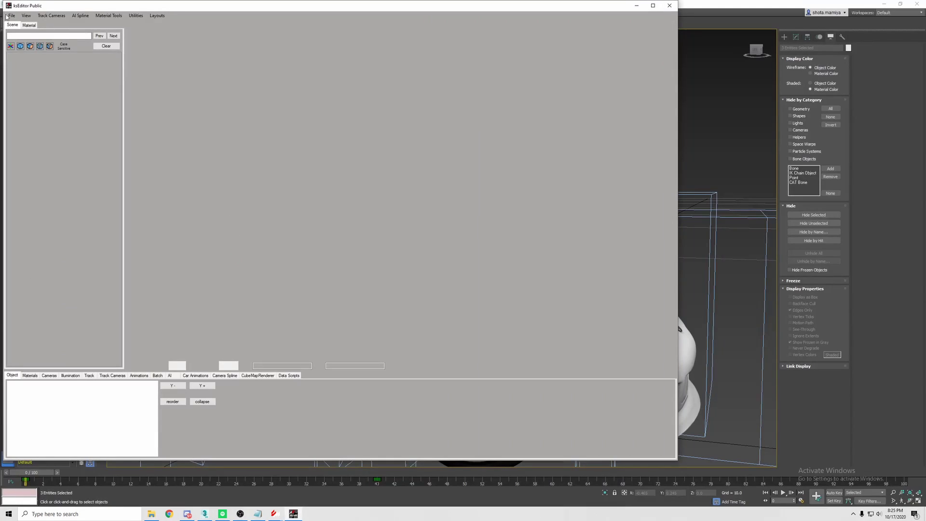
# Open model.fbx in ksEditor from the Assetto Mods > Current Projects > rx7 folder
pyautogui.click(8, 15)
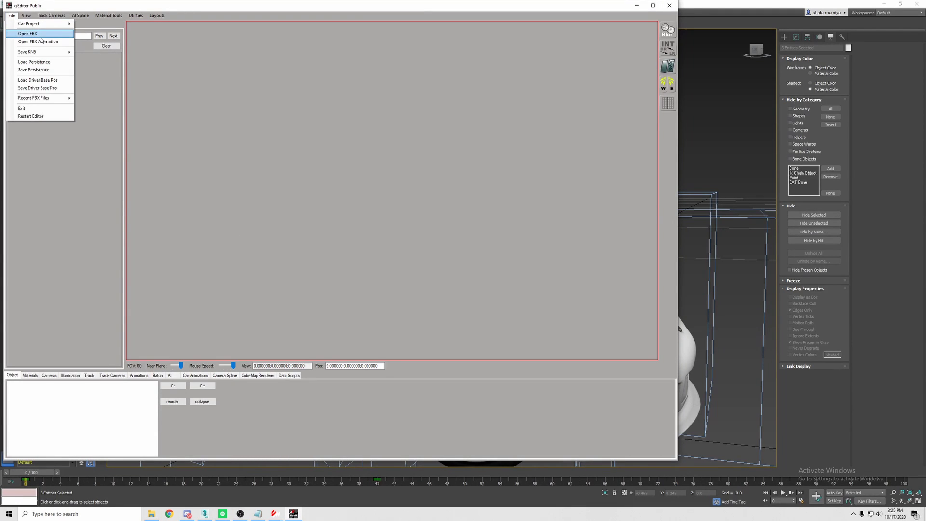
pyautogui.click(41, 35)
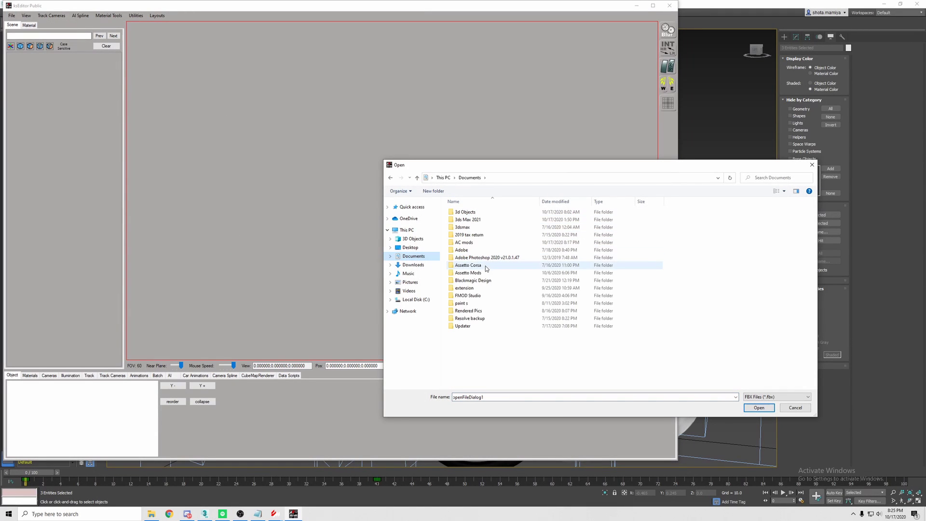
pyautogui.doubleClick(487, 273)
pyautogui.doubleClick(483, 213)
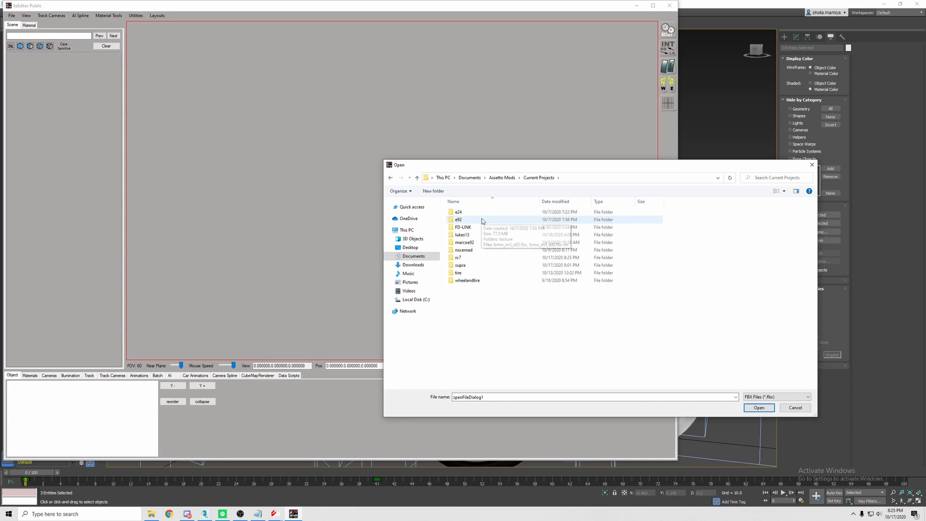
pyautogui.doubleClick(486, 258)
pyautogui.doubleClick(492, 228)
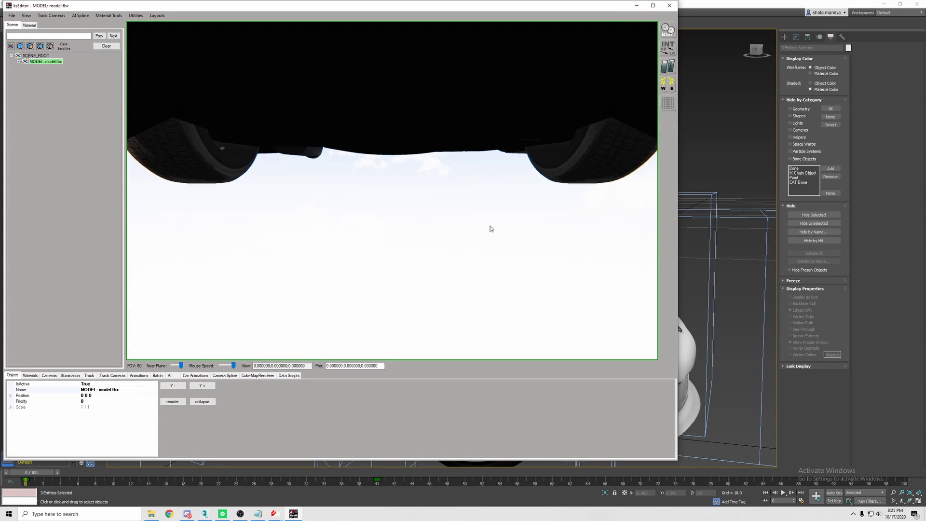
# Show the animation controls and load hood.fbx from the rx7 folder as an FBX animation
pyautogui.scroll(-5, 443, 181)
pyautogui.moveTo(444, 182); pyautogui.dragTo(412, 179, button='middle')
pyautogui.scroll(-5, 412, 181)
pyautogui.scroll(4, 386, 145)
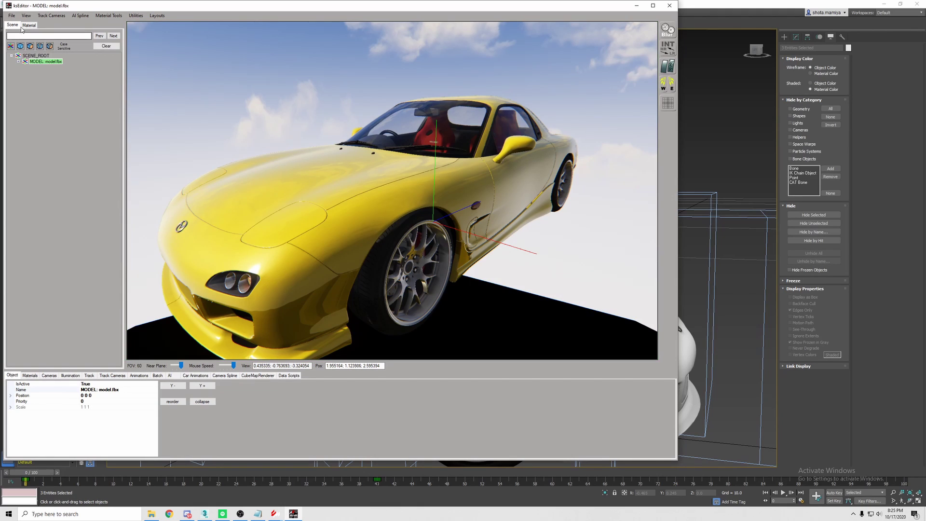
pyautogui.click(12, 16)
pyautogui.click(403, 158)
pyautogui.click(138, 375)
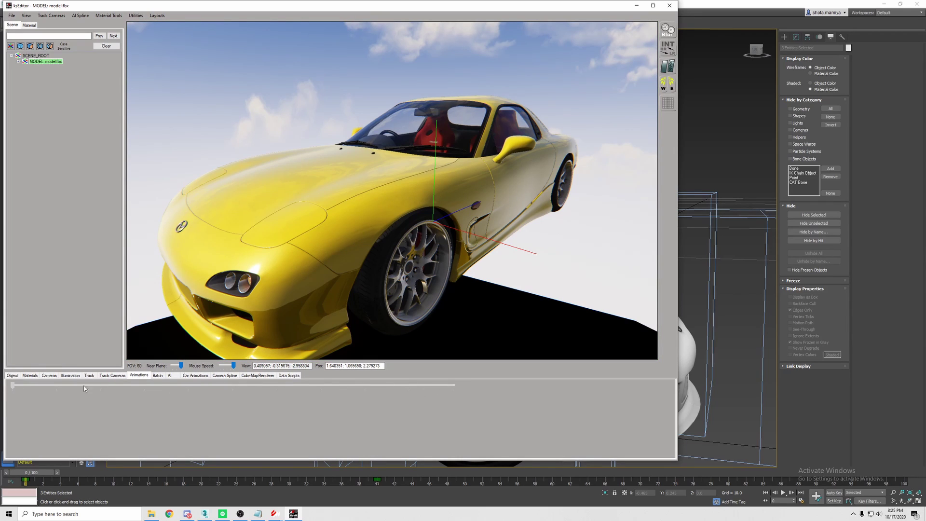
pyautogui.click(13, 15)
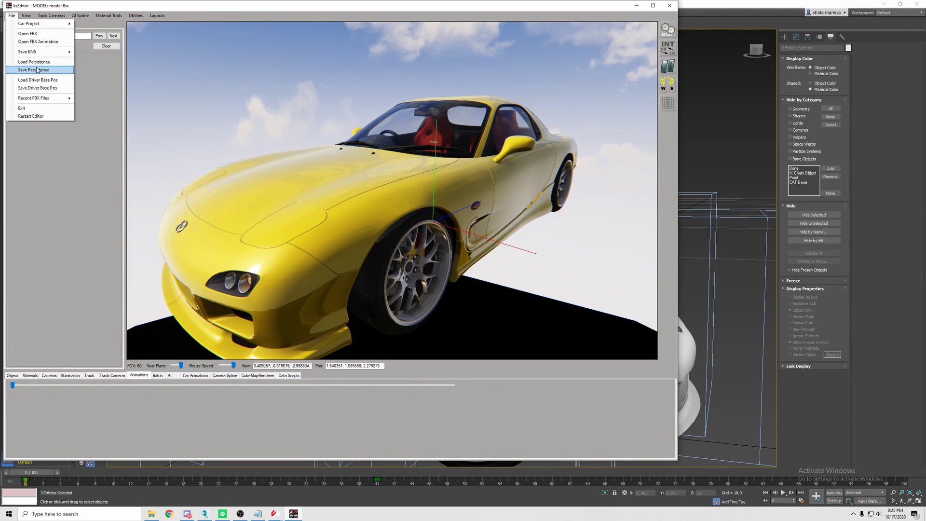
pyautogui.click(36, 41)
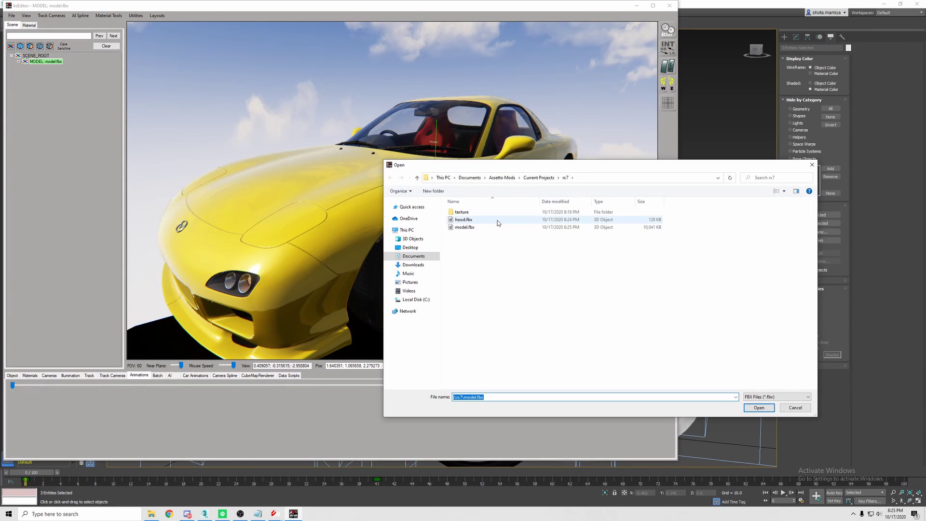
pyautogui.doubleClick(498, 223)
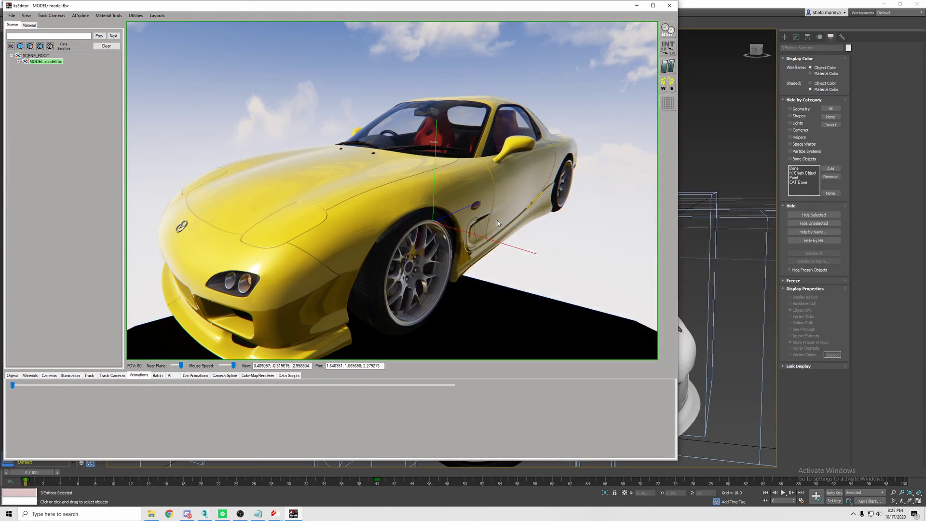
# Save the model as a KN5 over mazda_rx7_drift.kn5 in the dw_mazda_rx7_street car folder
pyautogui.moveTo(13, 385)
pyautogui.mouseDown()
pyautogui.moveTo(374, 385)
pyautogui.moveTo(13, 385)
pyautogui.moveTo(158, 376)
pyautogui.moveTo(14, 377)
pyautogui.moveTo(155, 373)
pyautogui.moveTo(13, 385)
pyautogui.mouseUp()
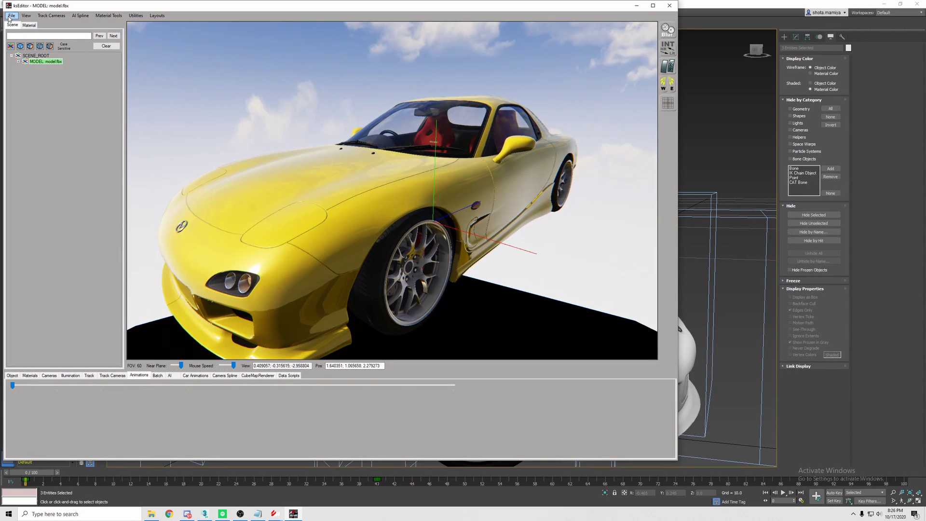
pyautogui.click(11, 15)
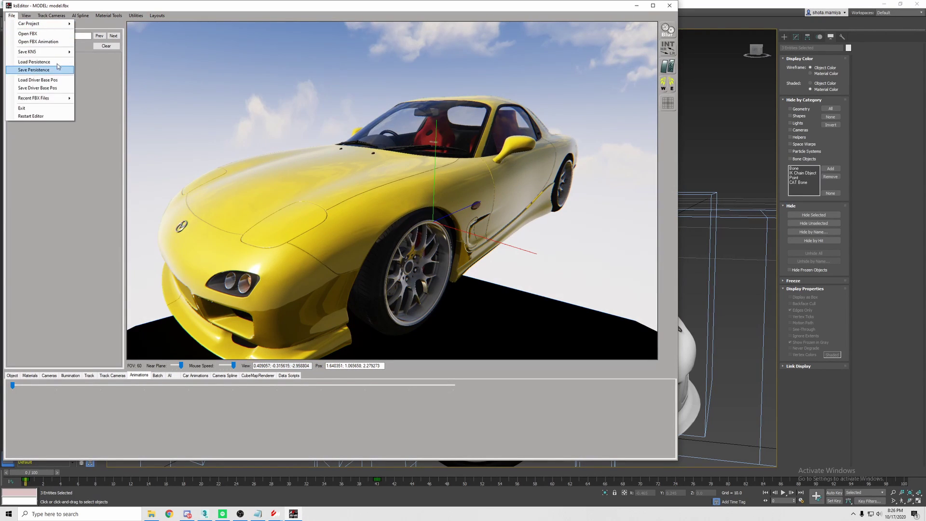
pyautogui.moveTo(59, 52)
pyautogui.click(98, 53)
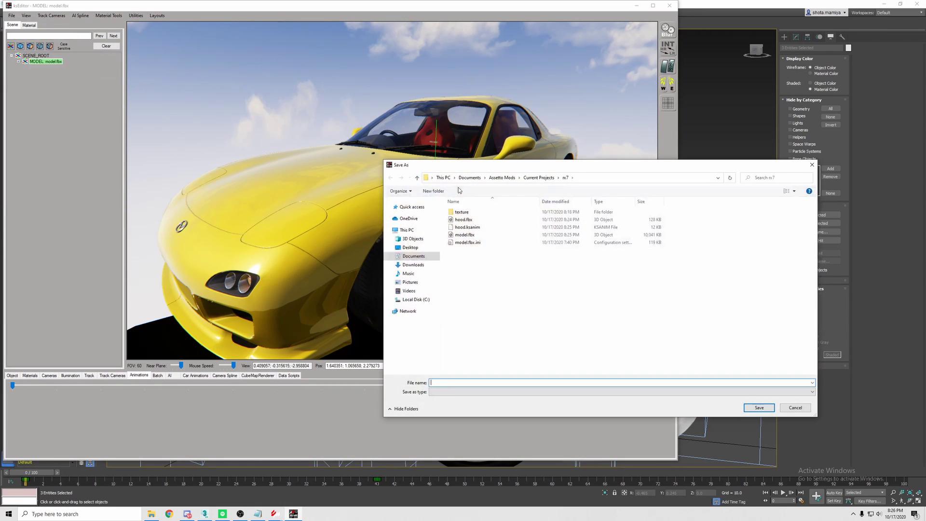
pyautogui.click(414, 256)
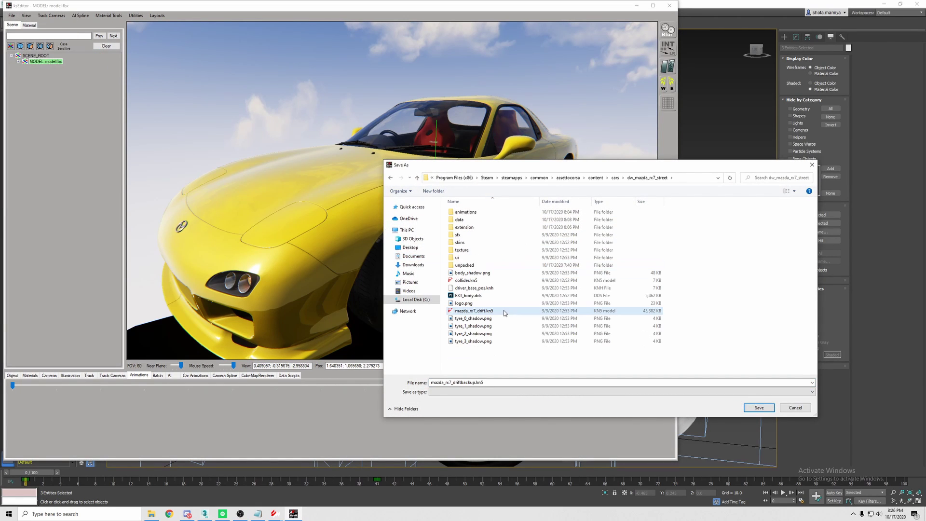
pyautogui.doubleClick(505, 314)
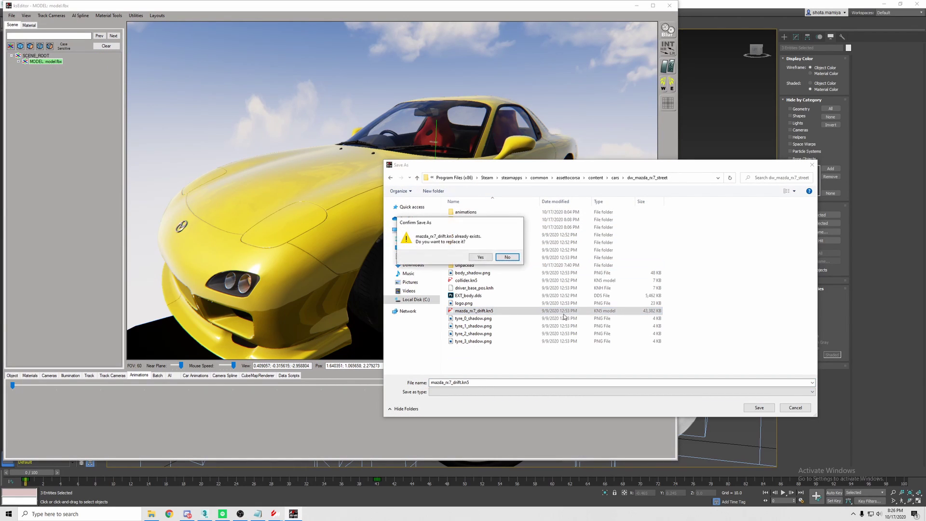
pyautogui.click(506, 259)
pyautogui.click(522, 284)
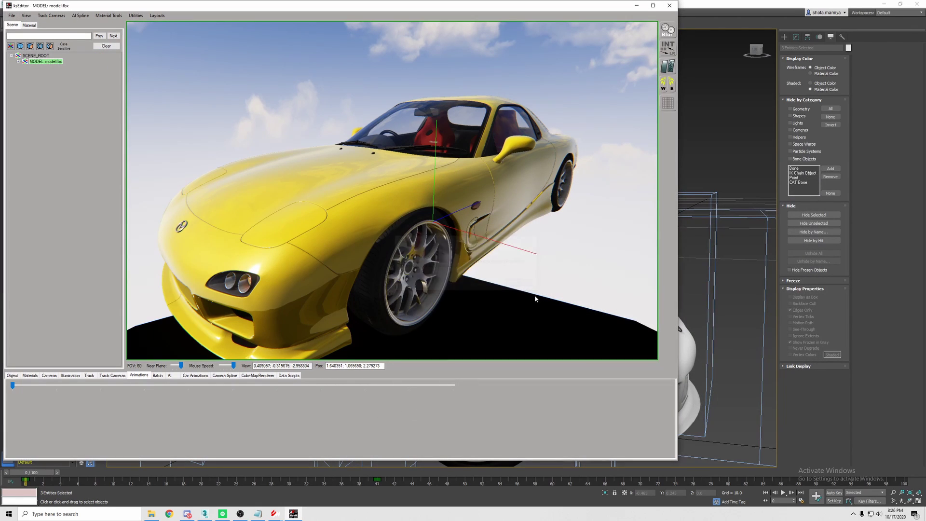
# Switch to the Content Manager showroom and preview the Mazda RX-7 DW-Spec's left door, right door and wipers animations, turning each on and off
pyautogui.click(277, 513)
pyautogui.click(864, 69)
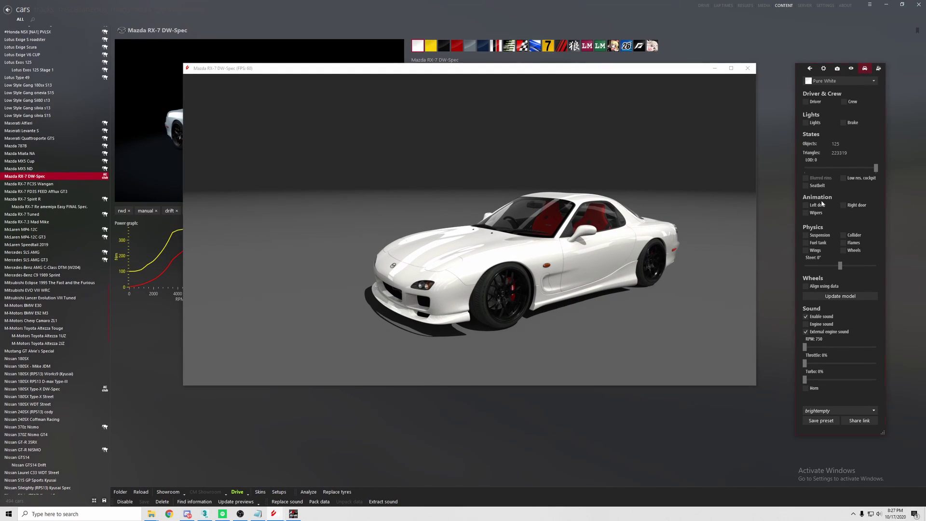
pyautogui.click(818, 205)
pyautogui.click(857, 205)
pyautogui.click(816, 213)
pyautogui.moveTo(655, 215); pyautogui.dragTo(629, 215)
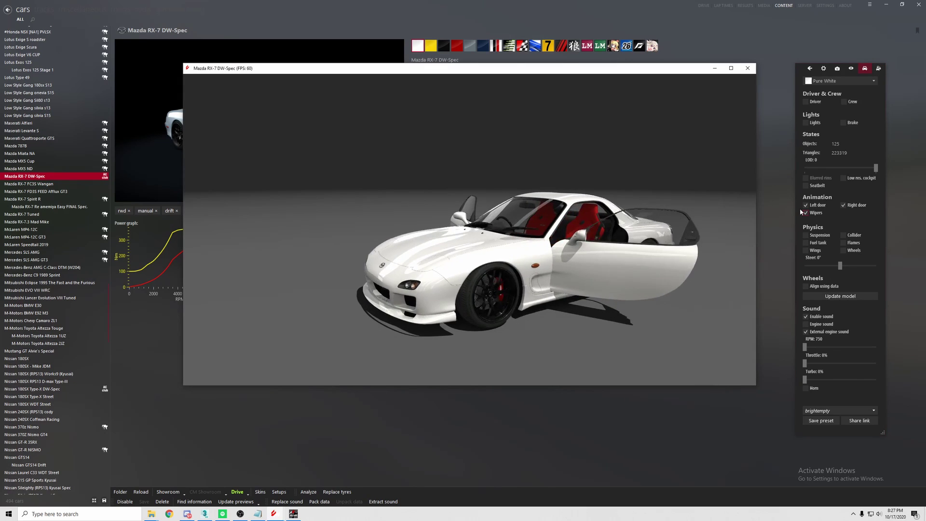
pyautogui.click(807, 206)
pyautogui.click(843, 206)
pyautogui.click(809, 213)
pyautogui.click(649, 245)
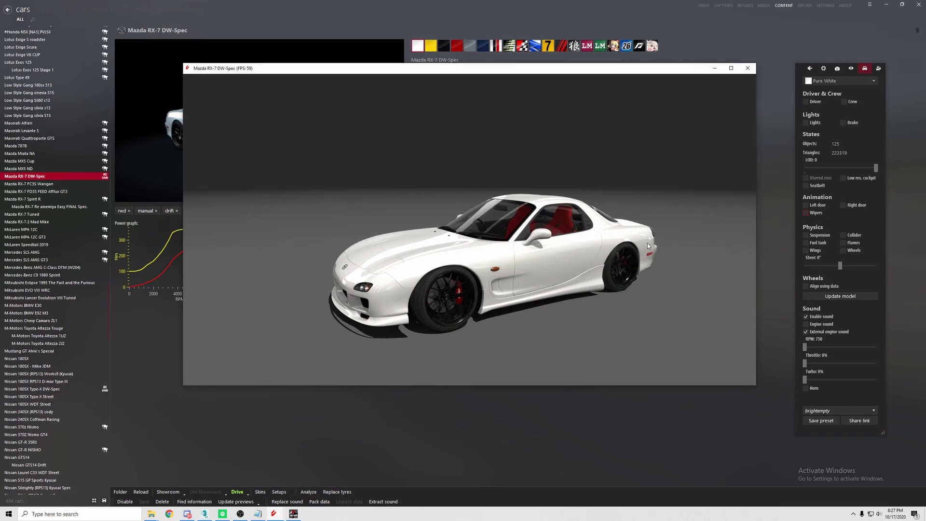
pyautogui.moveTo(648, 243)
pyautogui.mouseDown()
pyautogui.moveTo(628, 239)
pyautogui.moveTo(658, 236)
pyautogui.mouseUp()
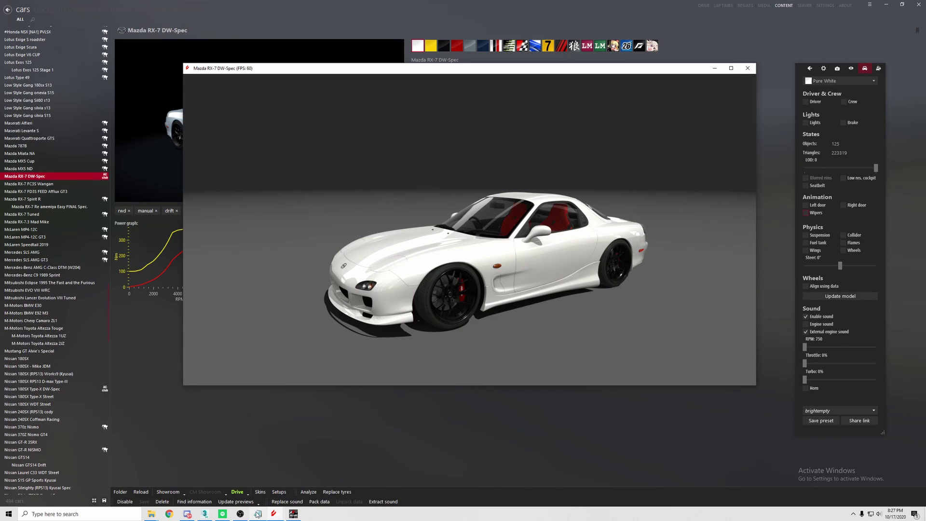
# Switch to File Explorer and open the animations folder inside dw_mazda_rx7_street
pyautogui.click(152, 513)
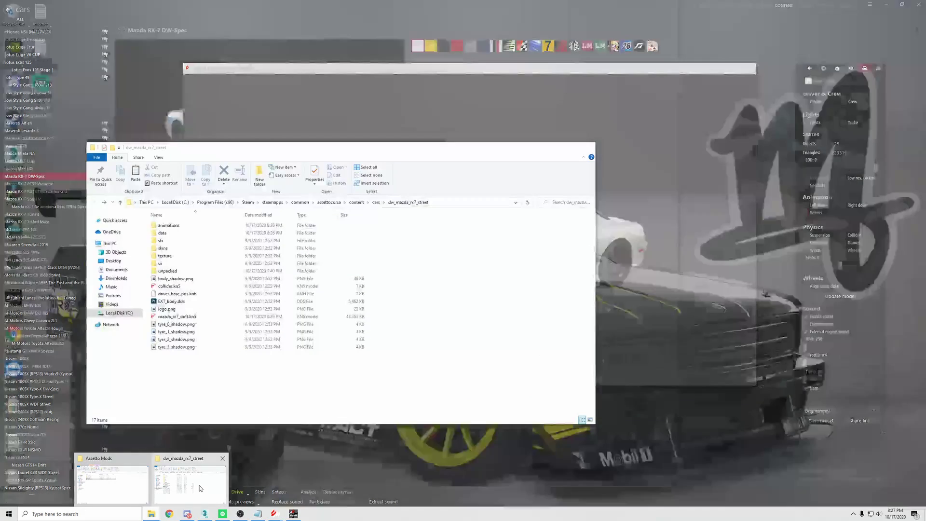
pyautogui.click(114, 475)
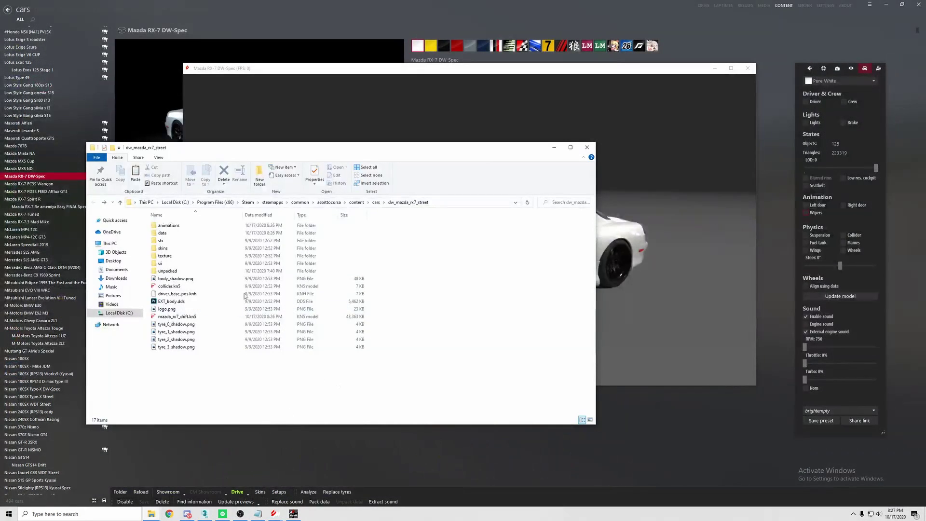
pyautogui.doubleClick(193, 227)
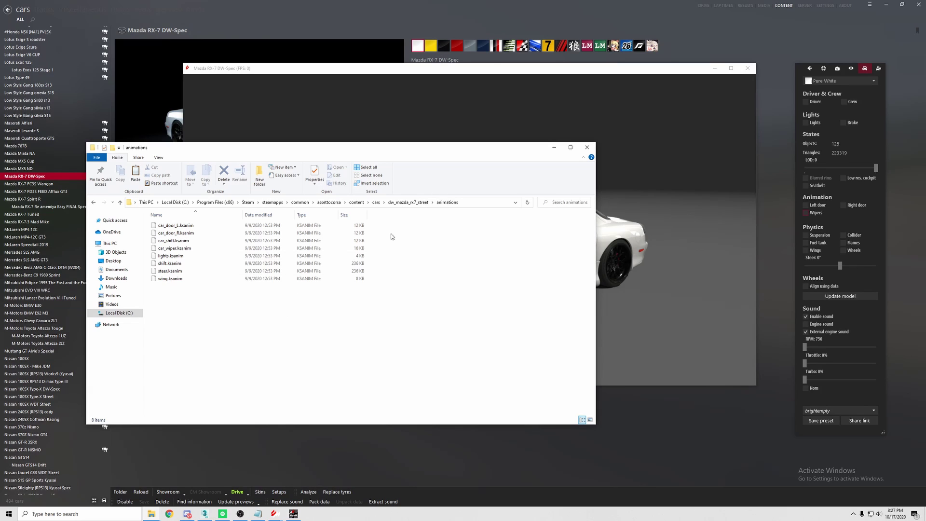
pyautogui.moveTo(362, 150); pyautogui.dragTo(435, 151)
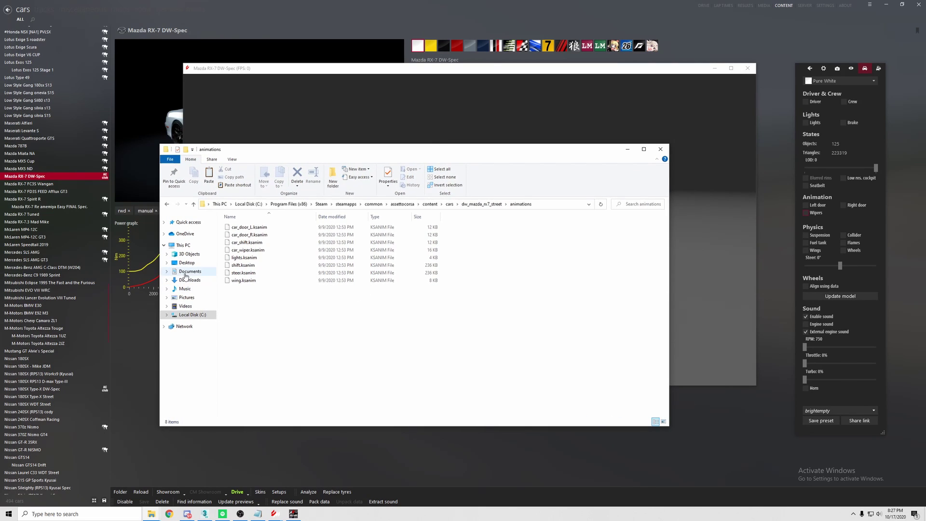
# Open the Documents > Assetto Mods > Current Projects > rx7 folder in a second window beside the animations folder
pyautogui.rightClick(185, 276)
pyautogui.click(239, 304)
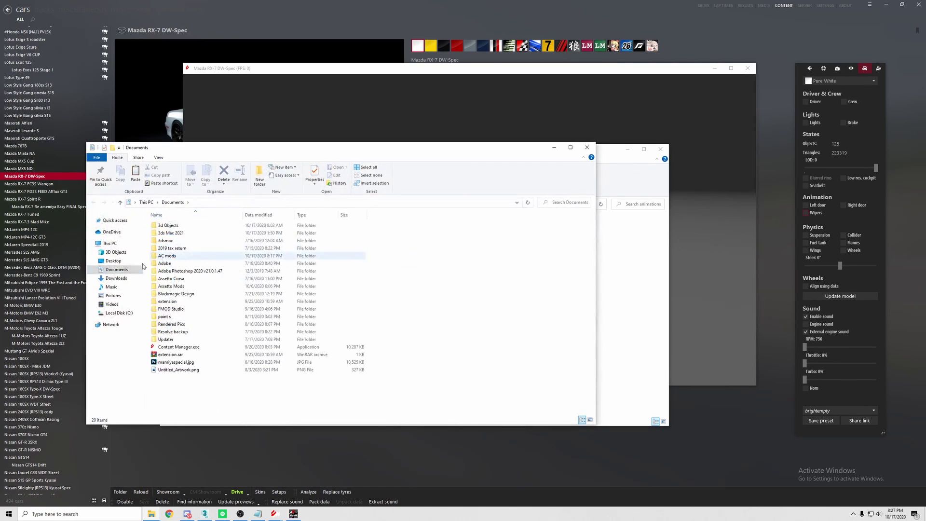
pyautogui.doubleClick(171, 286)
pyautogui.doubleClick(169, 225)
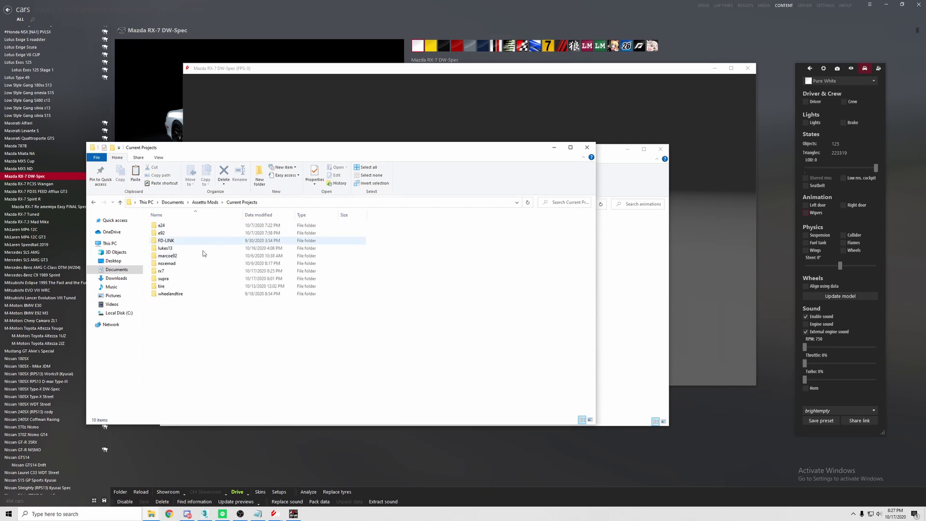
pyautogui.doubleClick(185, 271)
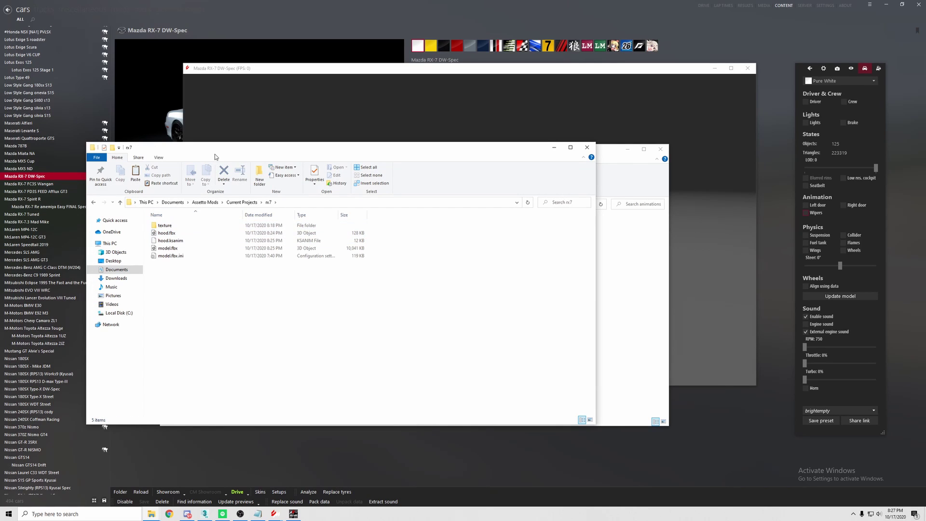
pyautogui.moveTo(215, 155); pyautogui.dragTo(435, 188)
# Transfer hood.ksanim from the rx7 project folder into the car's animations folder and close the project window
pyautogui.click(430, 275)
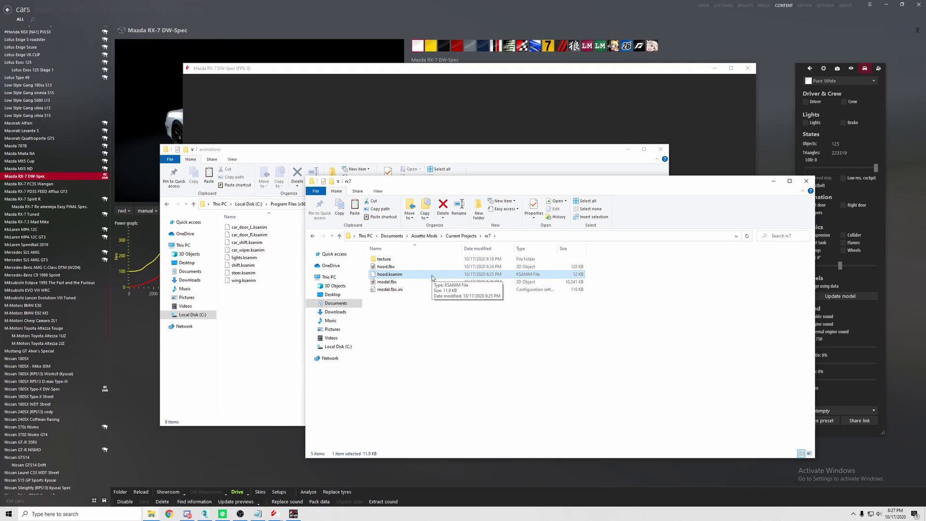
pyautogui.click(406, 282)
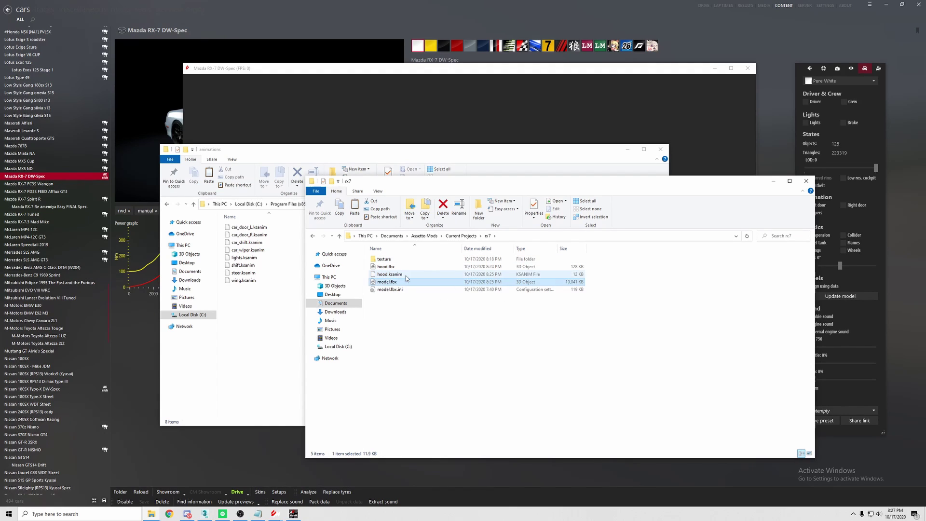
pyautogui.moveTo(407, 276); pyautogui.dragTo(271, 296)
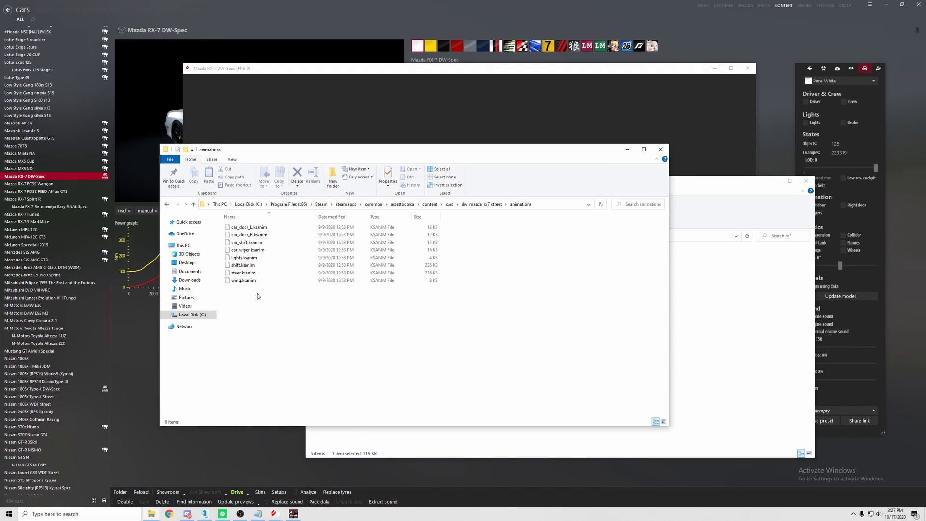
pyautogui.click(291, 322)
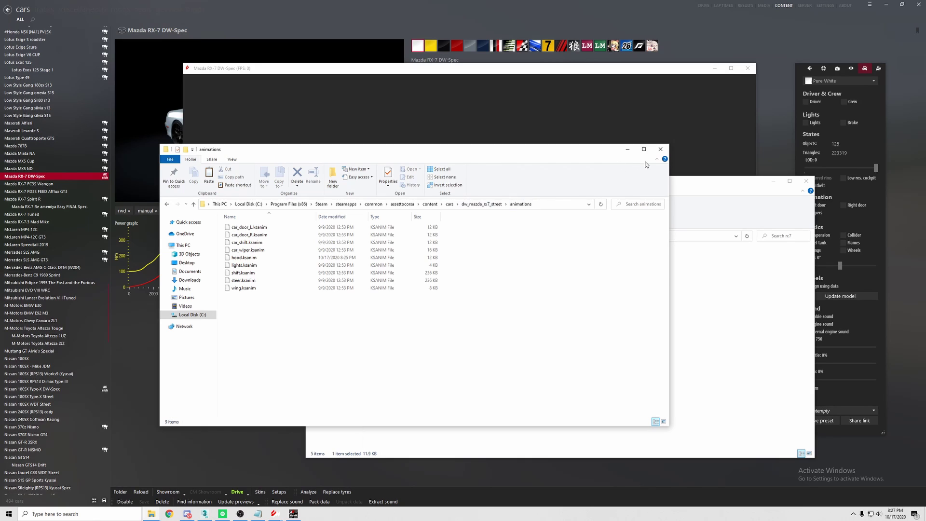
pyautogui.click(722, 194)
pyautogui.click(803, 183)
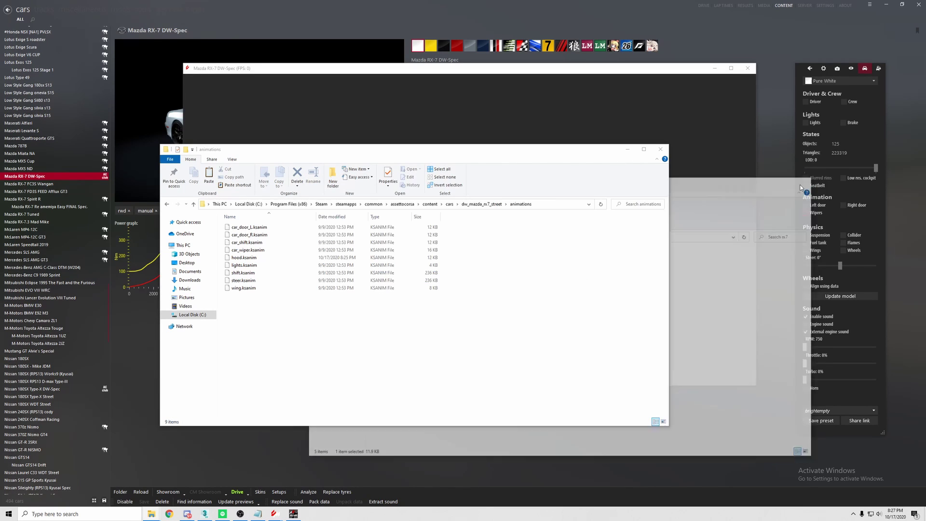
# Create a folder named extension in dw_mazda_rx7_street and open it
pyautogui.moveTo(586, 151); pyautogui.dragTo(595, 153)
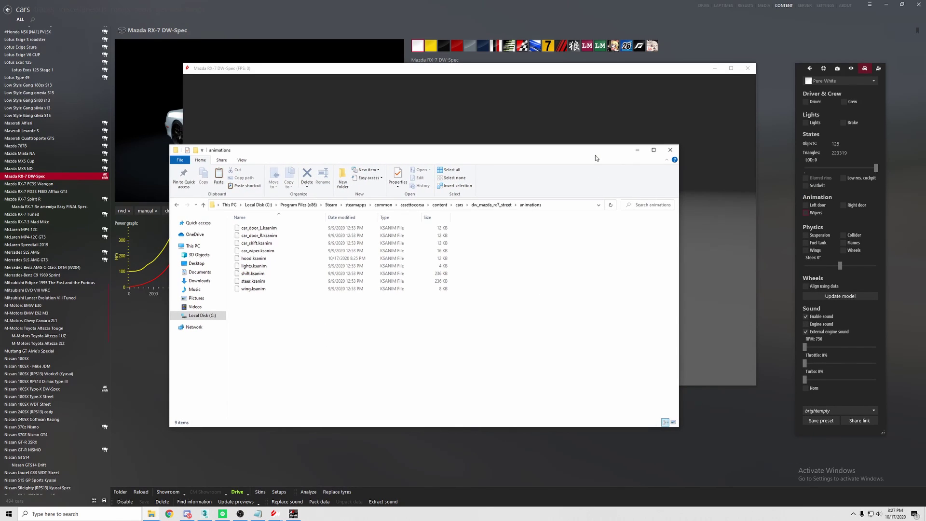
pyautogui.click(500, 205)
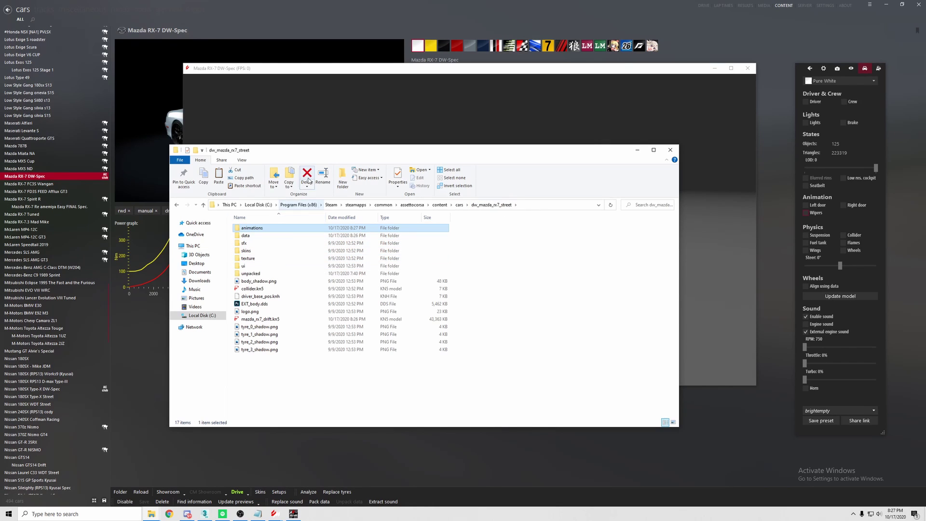
pyautogui.click(343, 184)
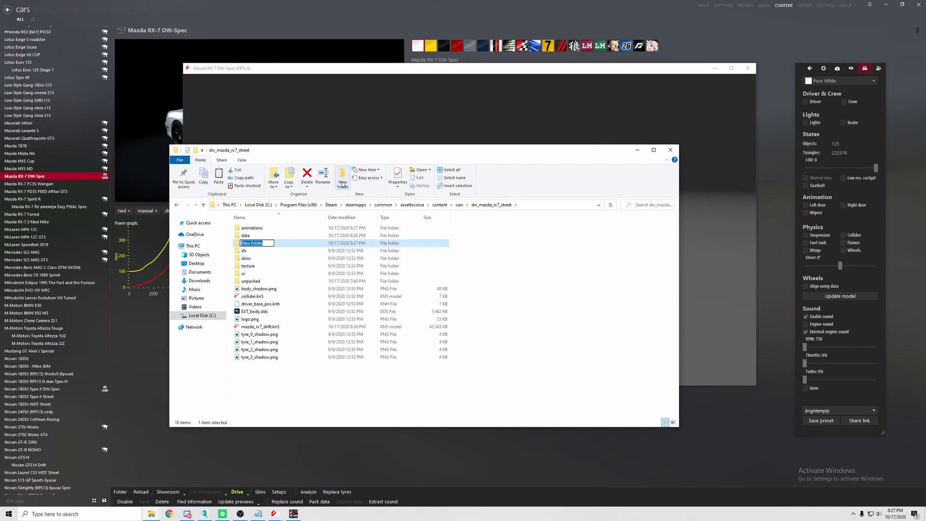
pyautogui.write('extension')
pyautogui.press('Return')
pyautogui.press('Return')
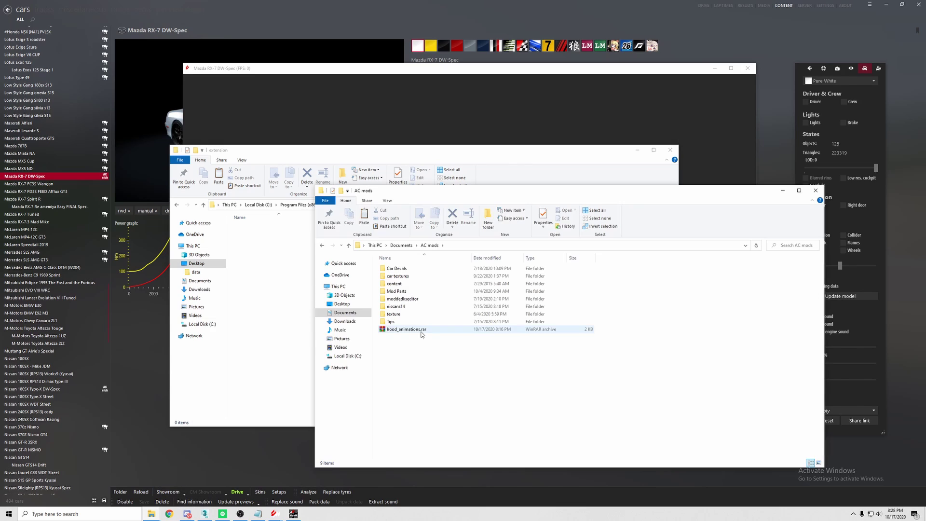
# Open the hood_animations.rar archive in the AC mods folder, dismiss the purchase notice and review its two ini files
pyautogui.doubleClick(421, 331)
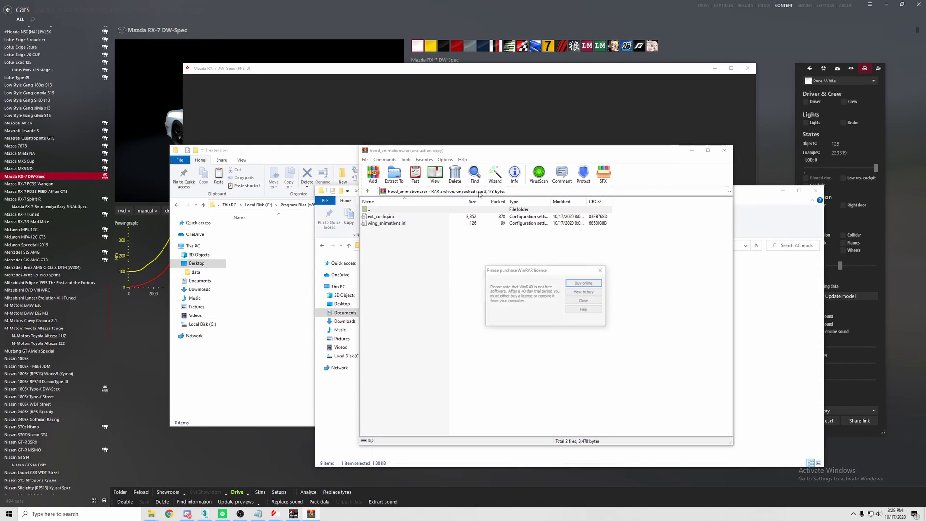
pyautogui.click(602, 269)
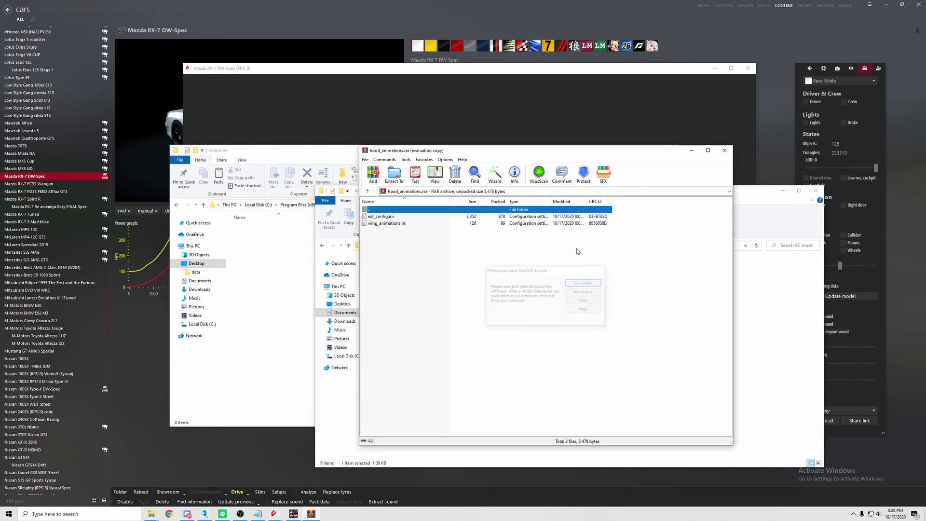
pyautogui.click(395, 218)
pyautogui.click(405, 223)
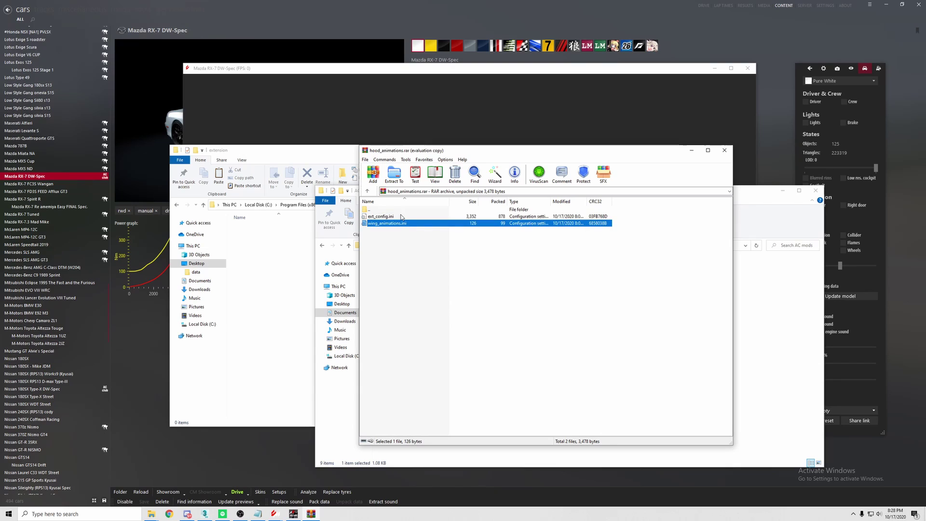
# Extract ext_config.ini from the hood_animations.rar archive into the car's extension folder
pyautogui.click(270, 261)
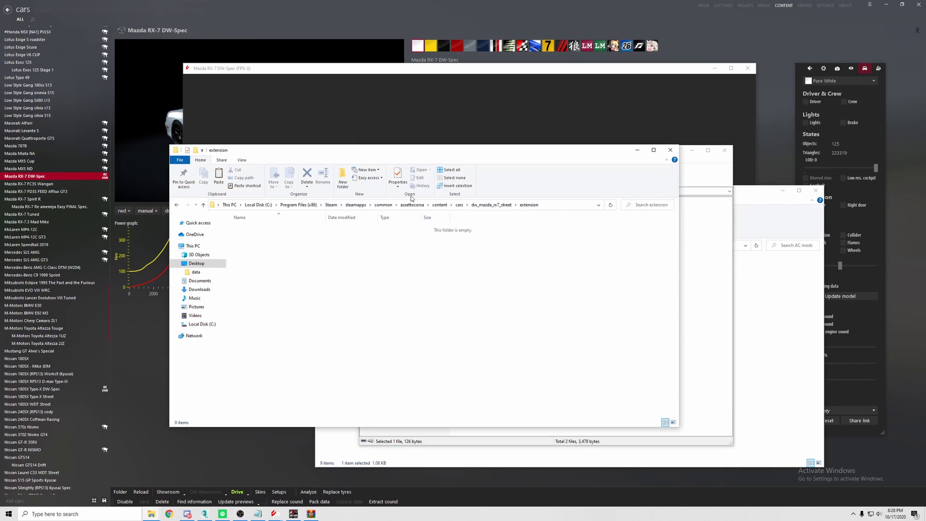
pyautogui.click(499, 205)
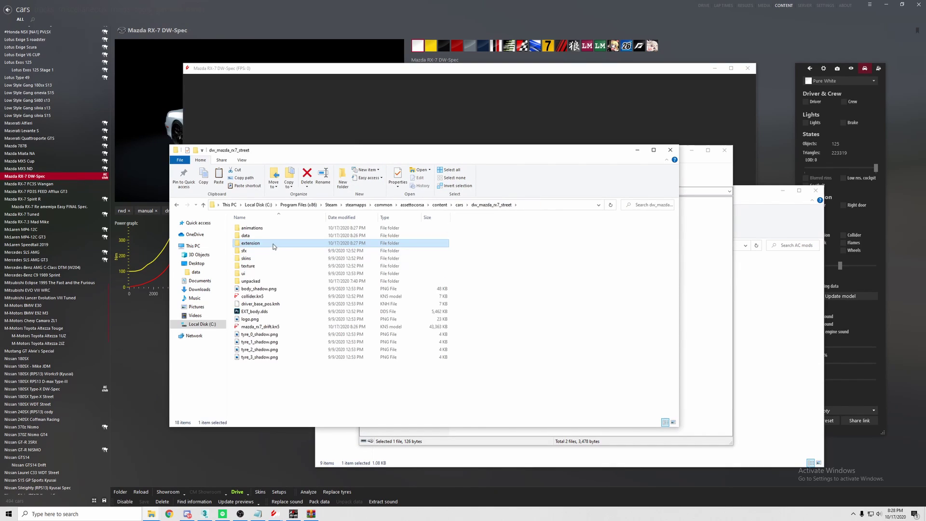
pyautogui.hotkey('alt', 'Left')
pyautogui.click(712, 295)
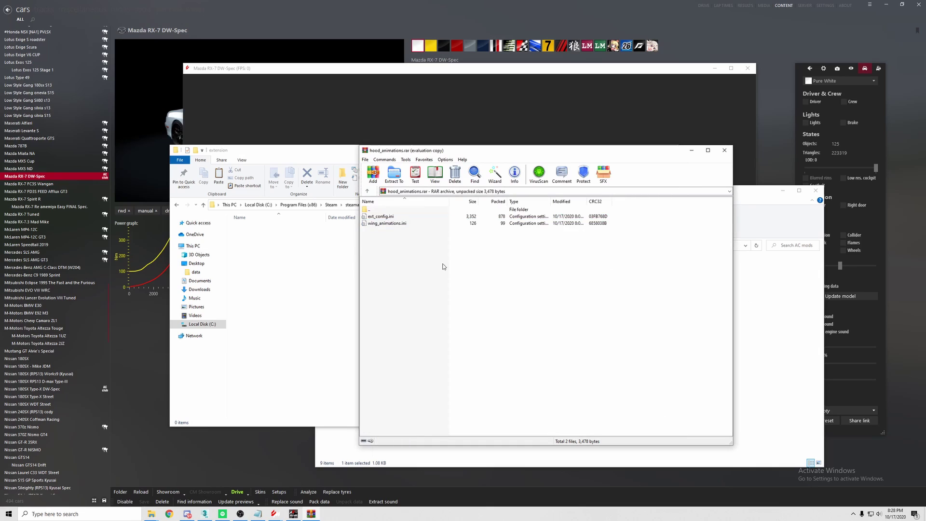
pyautogui.click(387, 217)
pyautogui.moveTo(387, 220); pyautogui.dragTo(296, 239)
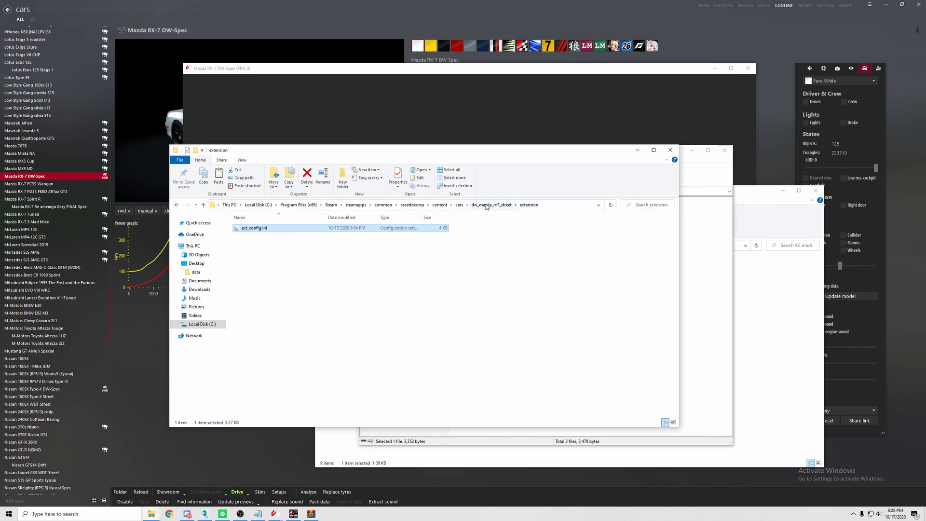
# Extract wing_animations.ini from the hood_animations.rar archive into the data folder of dw_mazda_rx7_street
pyautogui.click(692, 259)
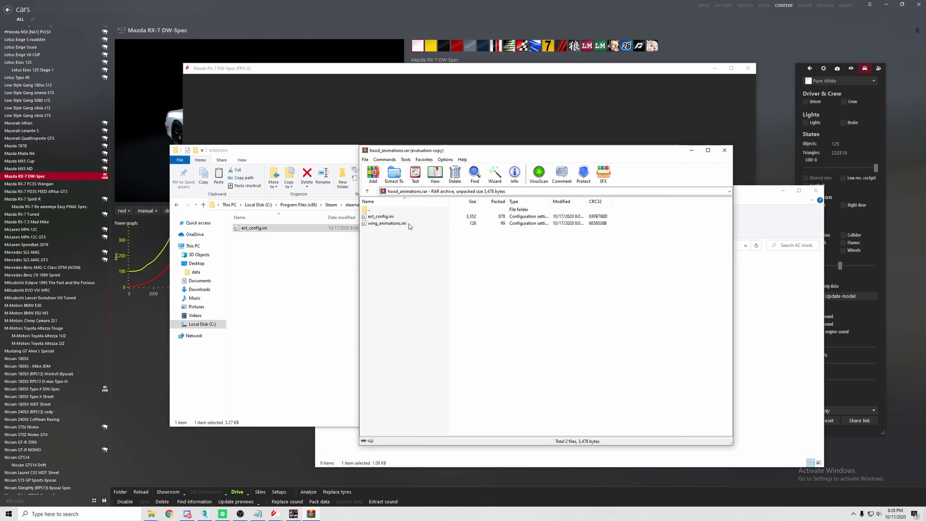
pyautogui.click(392, 224)
pyautogui.click(320, 252)
pyautogui.click(488, 205)
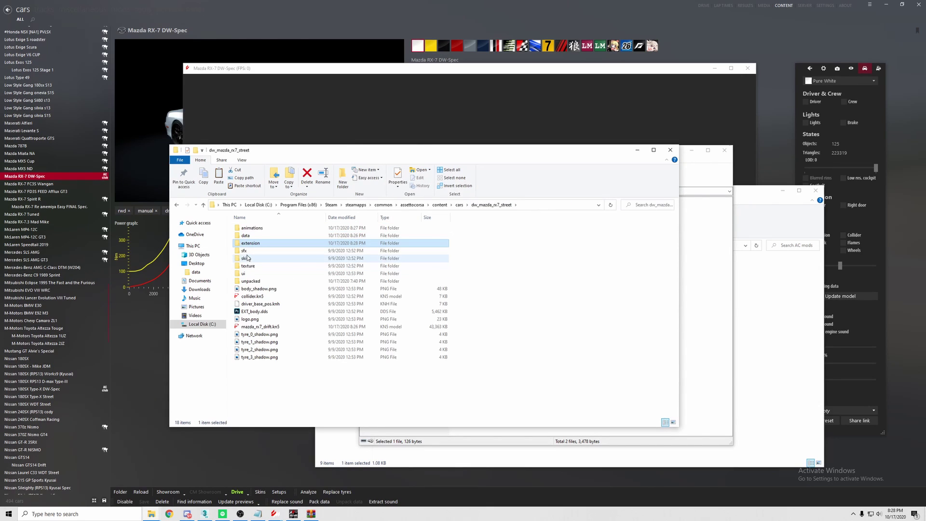
pyautogui.doubleClick(245, 236)
pyautogui.scroll(-5, 412, 306)
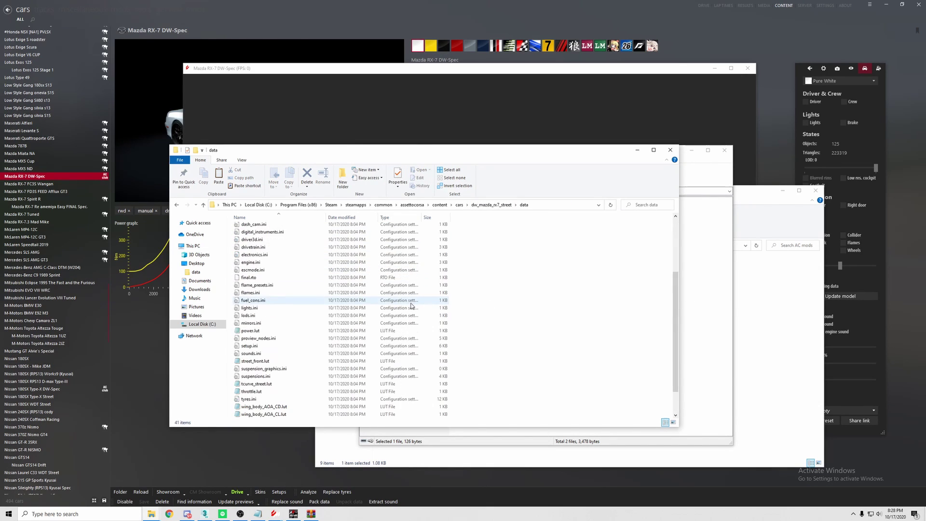
pyautogui.scroll(-2, 412, 306)
pyautogui.hotkey('alt', 'Tab')
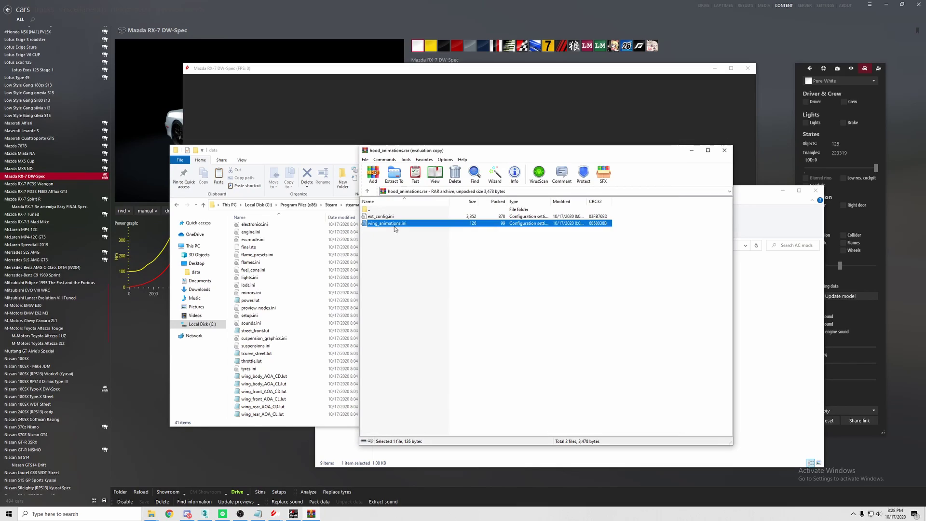
pyautogui.moveTo(394, 229); pyautogui.dragTo(288, 314)
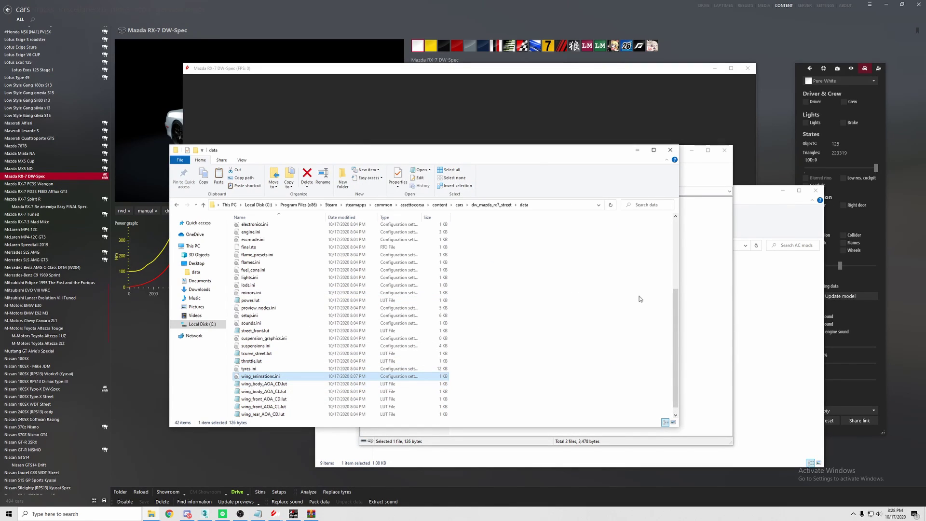
# Review the animation entries in the archive's wing_animations.ini, and close the file and the hood_animations.rar archive
pyautogui.click(680, 232)
pyautogui.doubleClick(409, 224)
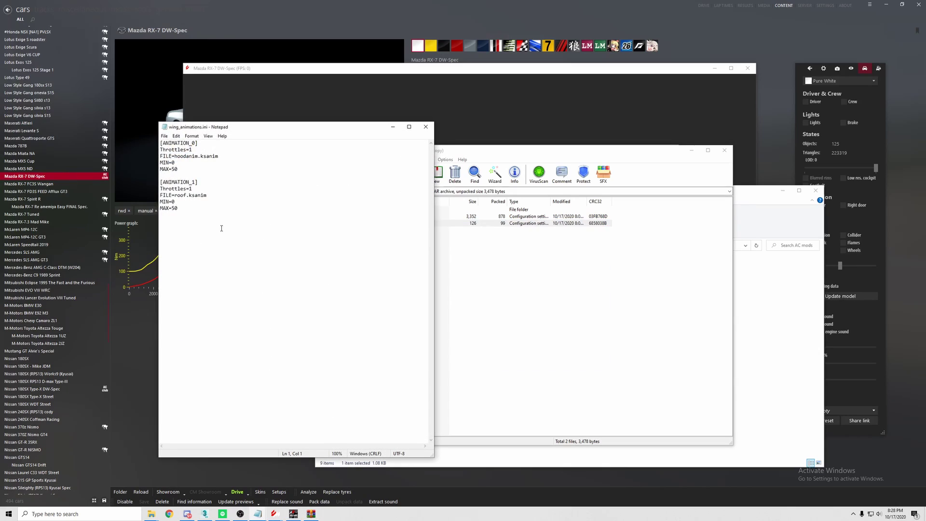
pyautogui.moveTo(222, 228); pyautogui.dragTo(221, 150)
pyautogui.click(227, 160)
pyautogui.click(425, 127)
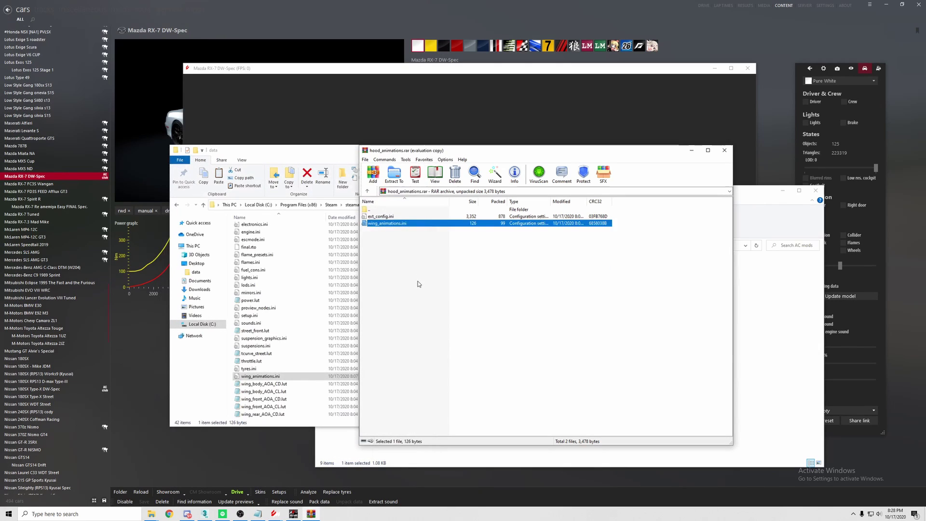
pyautogui.click(418, 284)
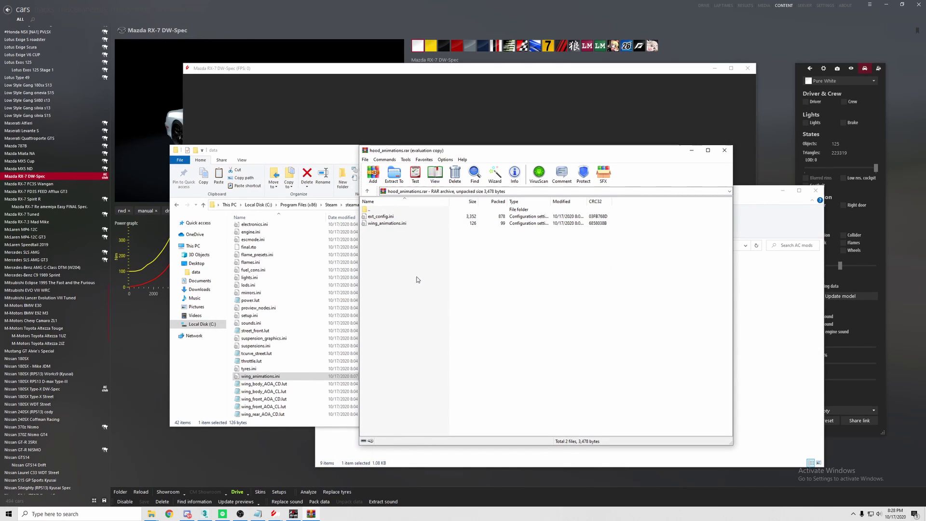
pyautogui.click(724, 150)
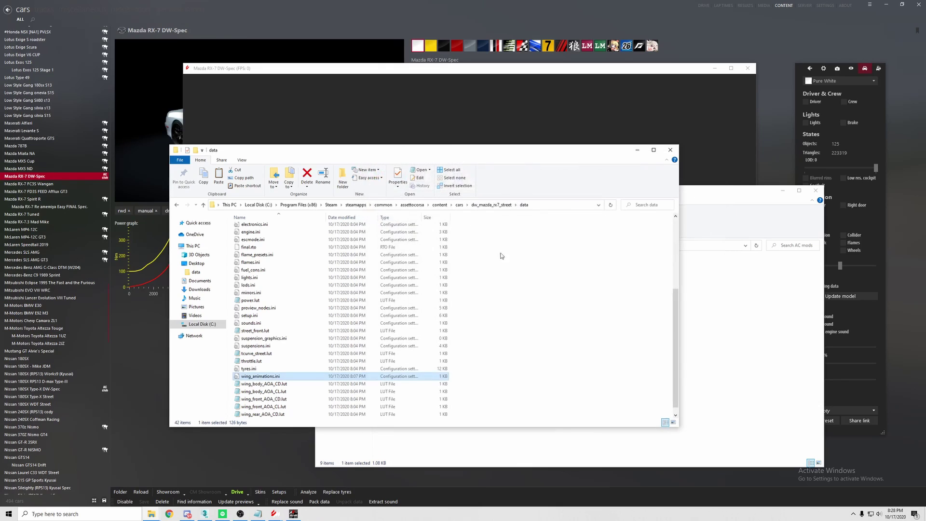
# In the extension folder's ext_config.ini, set the EXTRA_A animation's FILE to hood.ksanim, save and close it
pyautogui.scroll(4, 497, 261)
pyautogui.click(485, 206)
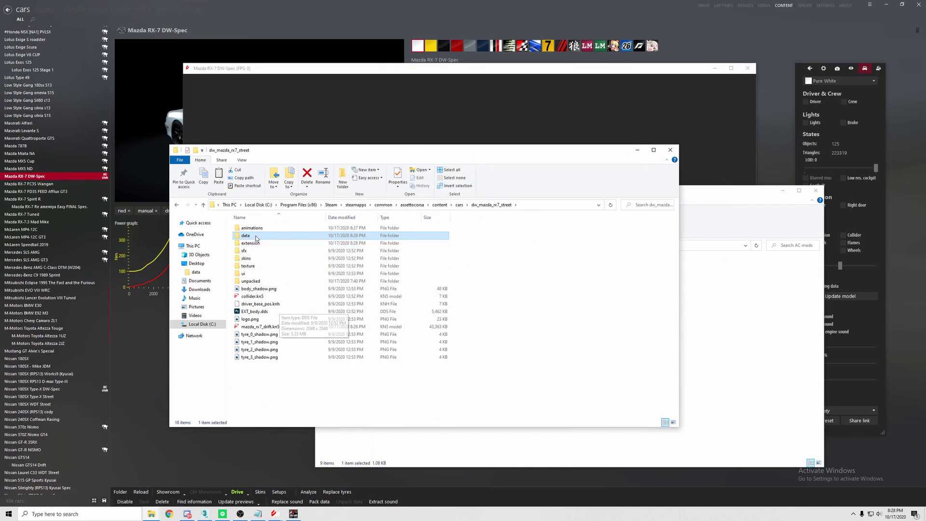
pyautogui.press('F2')
pyautogui.doubleClick(261, 243)
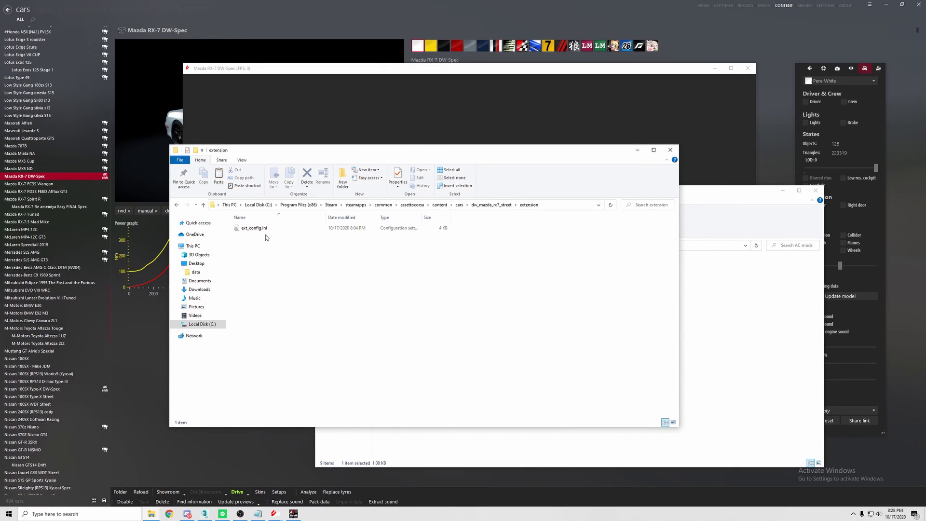
pyautogui.doubleClick(256, 229)
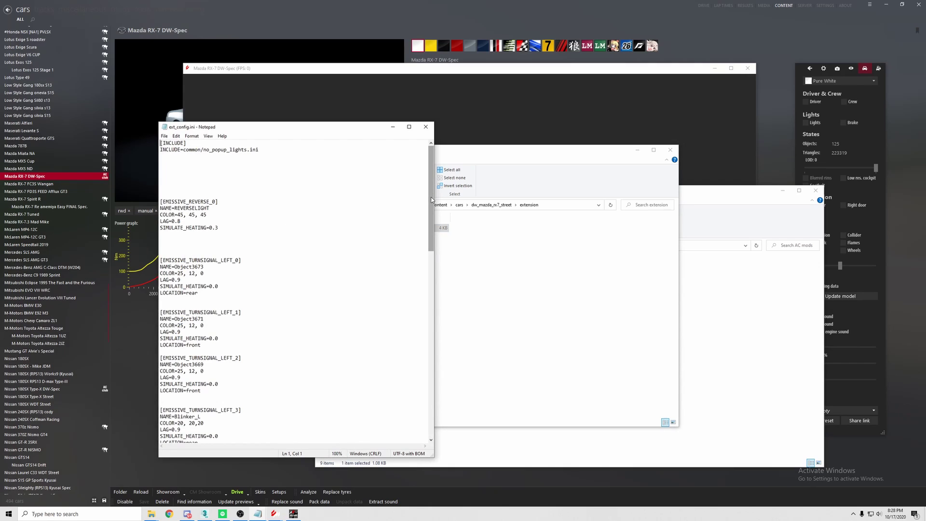
pyautogui.moveTo(431, 199); pyautogui.dragTo(418, 411)
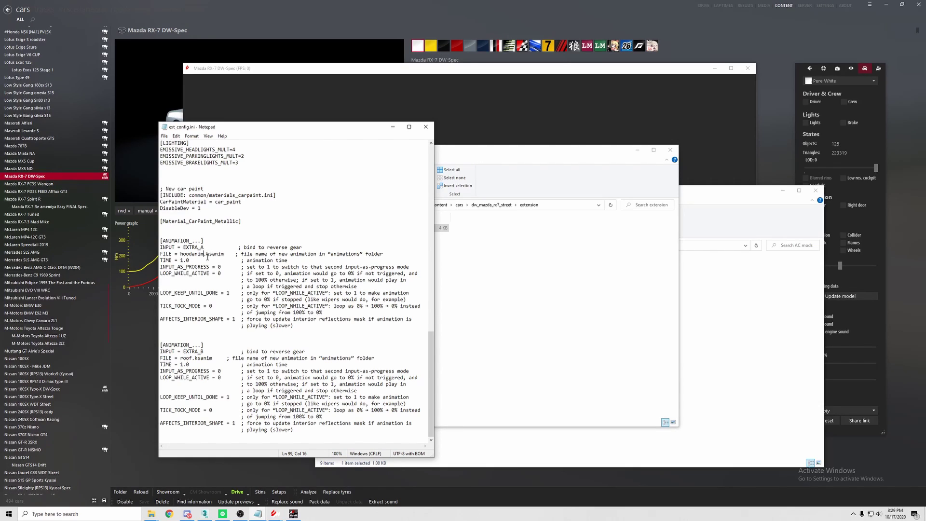
pyautogui.press('BackSpace')
pyautogui.press('BackSpace')
pyautogui.press('BackSpace')
pyautogui.press('BackSpace')
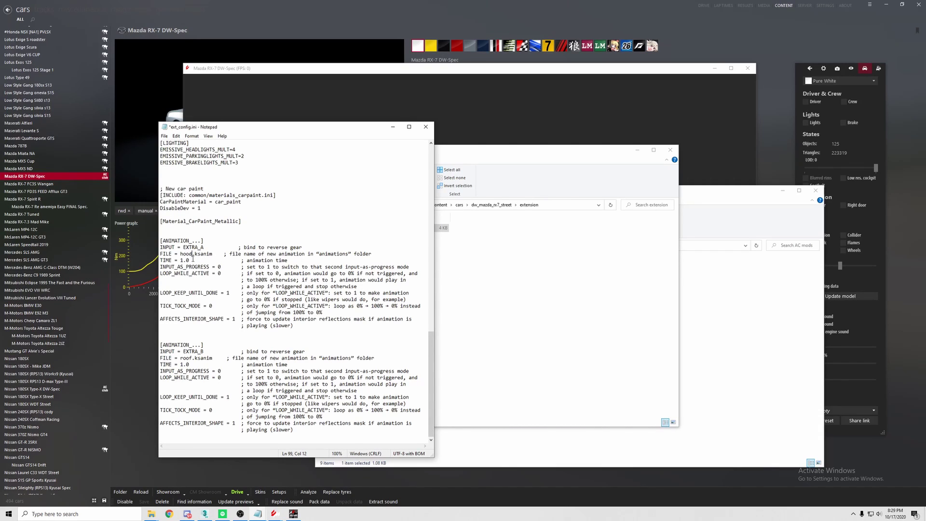
pyautogui.hotkey('ctrl', 's')
pyautogui.click(425, 129)
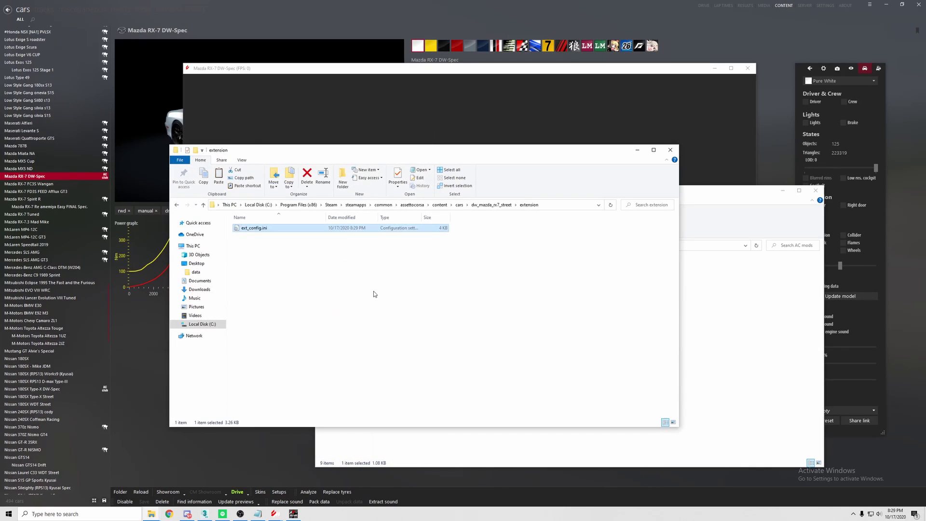
# In the data folder's wing_animations.ini, set the ANIMATION_0 FILE to hood.ksanim and close the file
pyautogui.hotkey('alt', 'Up')
pyautogui.doubleClick(266, 236)
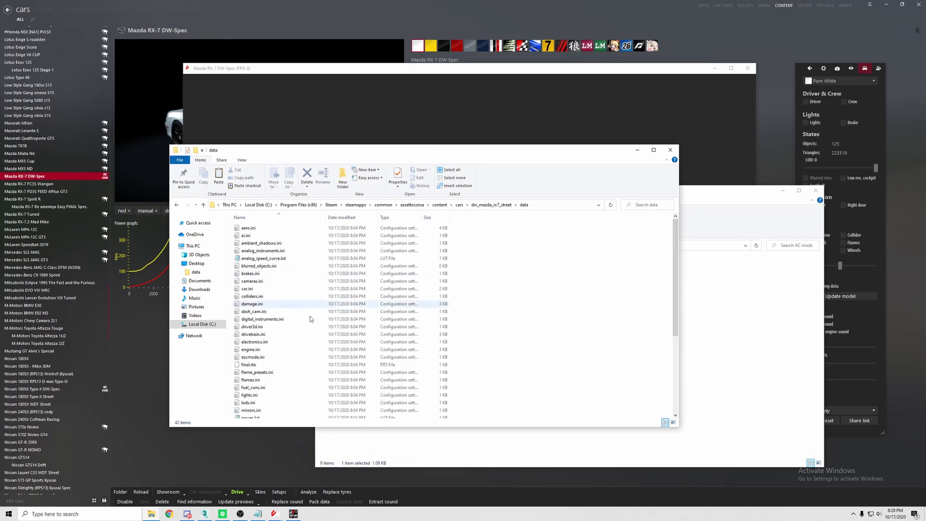
pyautogui.scroll(-5, 308, 340)
pyautogui.doubleClick(270, 369)
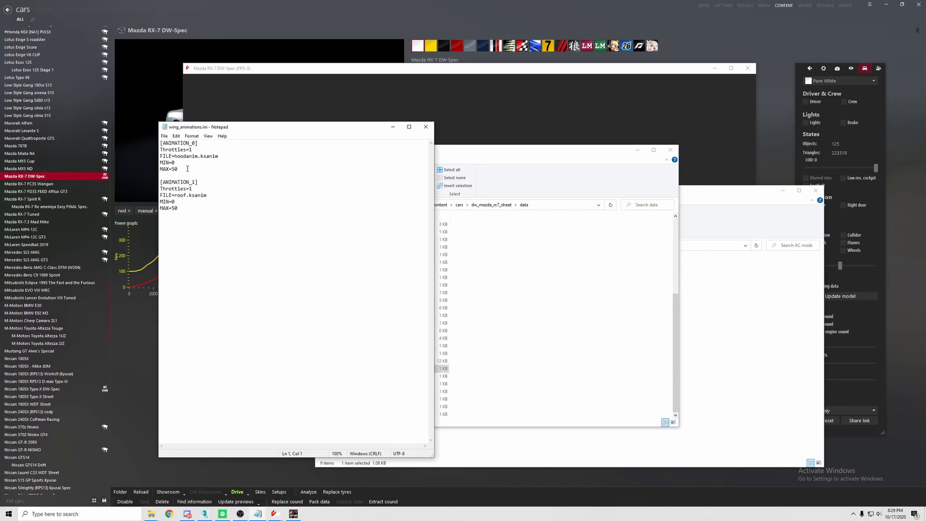
pyautogui.moveTo(198, 156); pyautogui.dragTo(186, 156)
pyautogui.press('BackSpace')
pyautogui.click(425, 126)
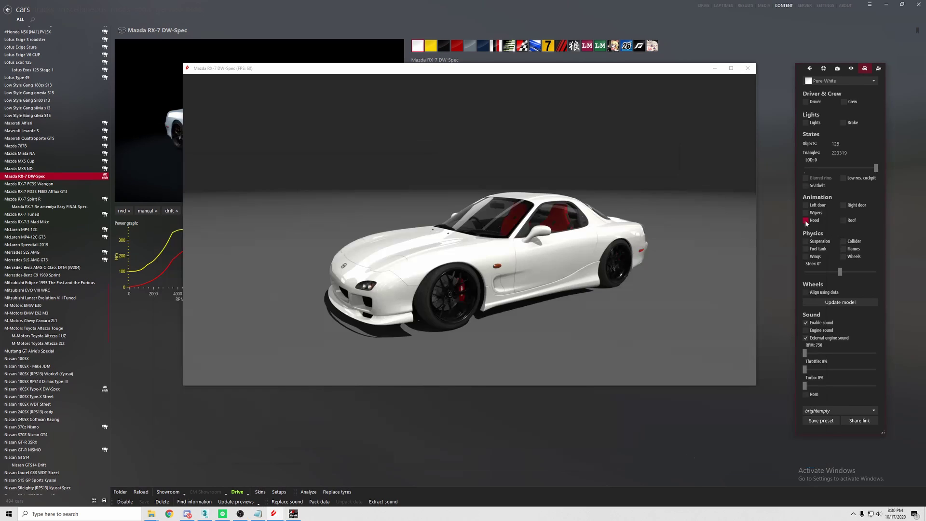
# Play the Hood animation open and closed in the Mazda RX-7 DW-Spec showroom preview to test it
pyautogui.click(805, 220)
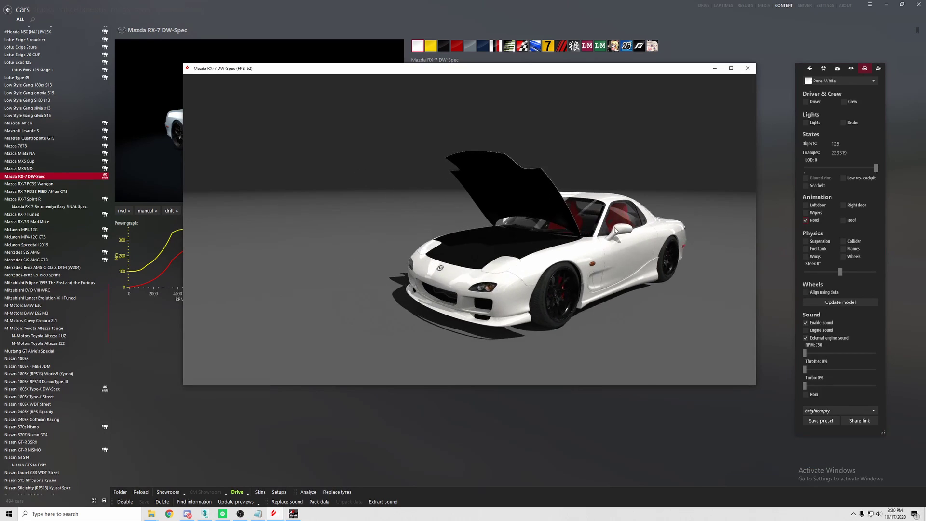
pyautogui.click(812, 220)
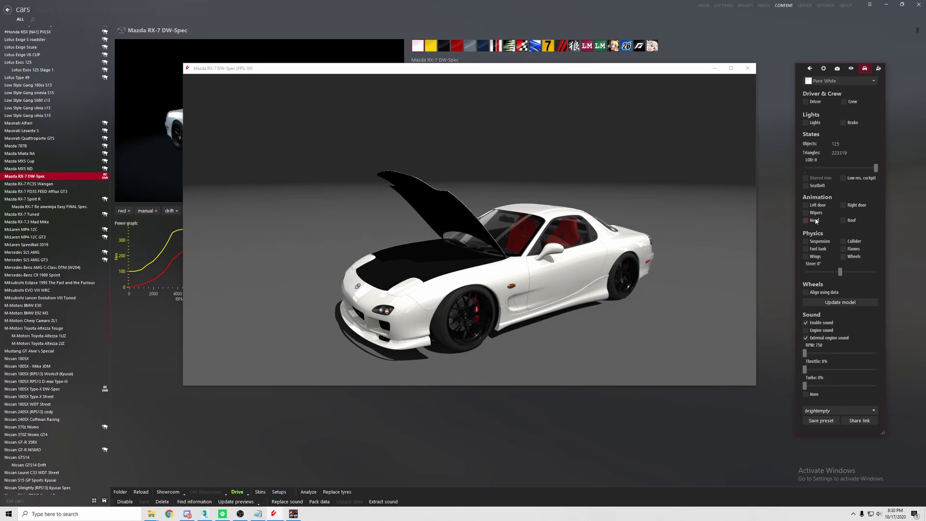
pyautogui.click(815, 221)
pyautogui.click(814, 221)
pyautogui.moveTo(667, 244); pyautogui.dragTo(627, 239)
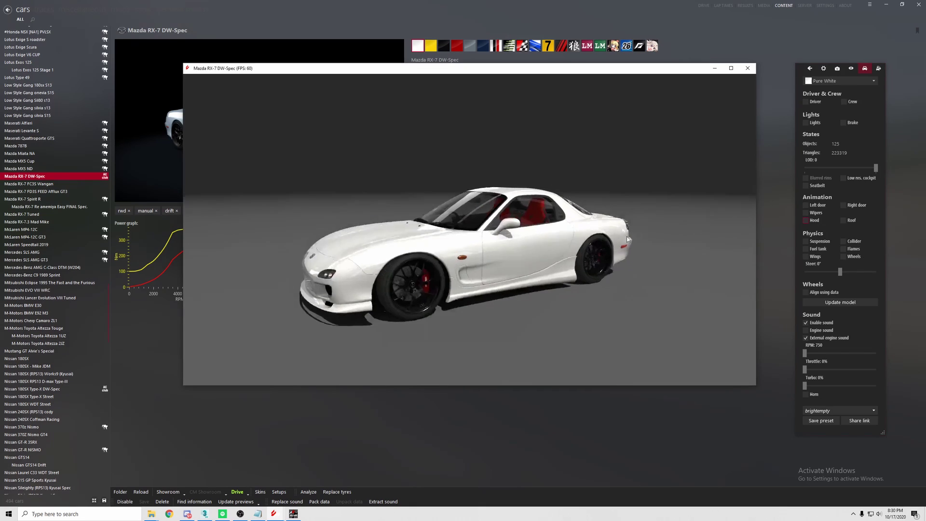
# Open ext_config.ini from the extension folder and check which INPUT triggers the hood.ksanim animation
pyautogui.doubleClick(271, 244)
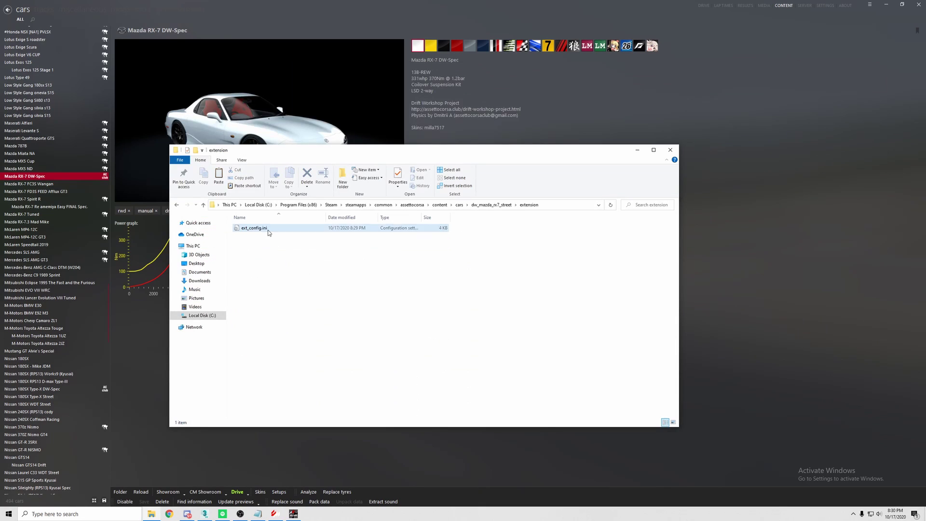
pyautogui.doubleClick(269, 229)
pyautogui.scroll(-12, 320, 314)
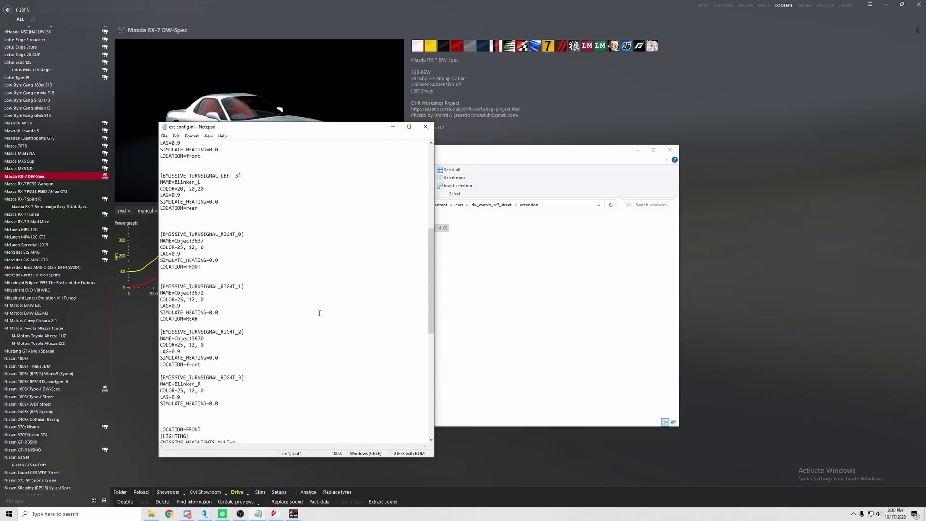
pyautogui.scroll(-9, 319, 313)
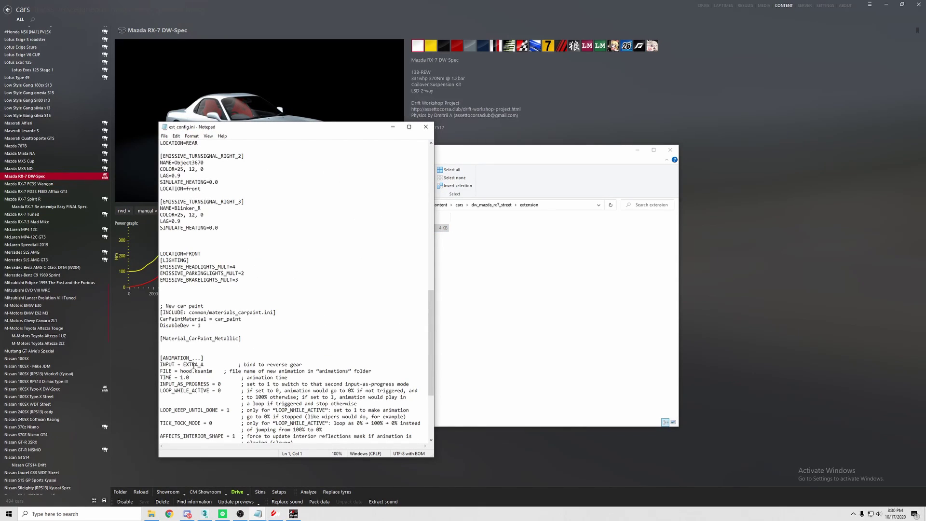
pyautogui.click(206, 364)
pyautogui.scroll(-2, 202, 366)
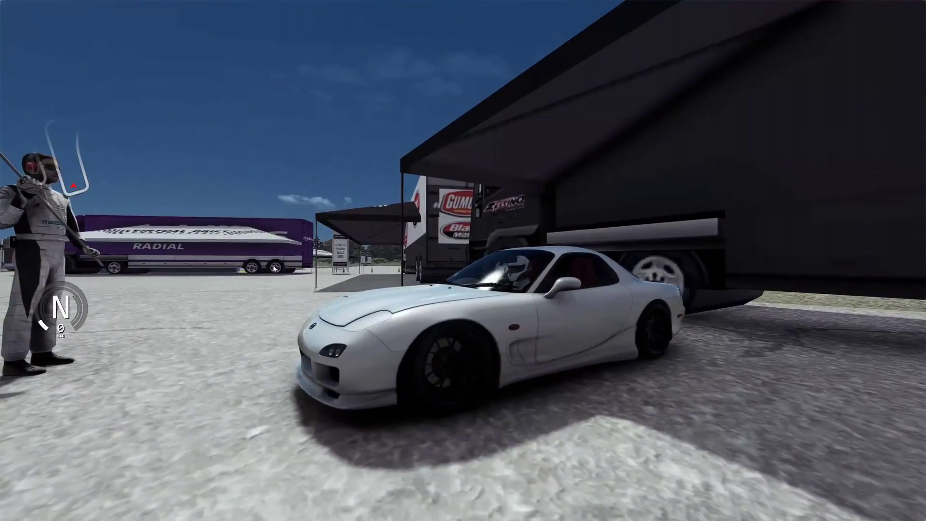
# Switch to Assetto Corsa and trigger the EXTRA_A hood animation on the parked RX-7
pyautogui.hotkey('ctrl', 'a')
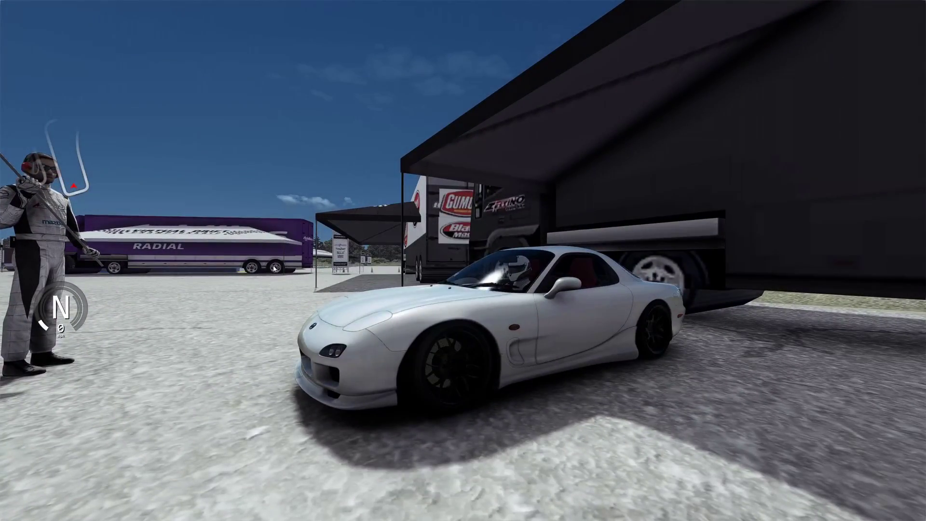